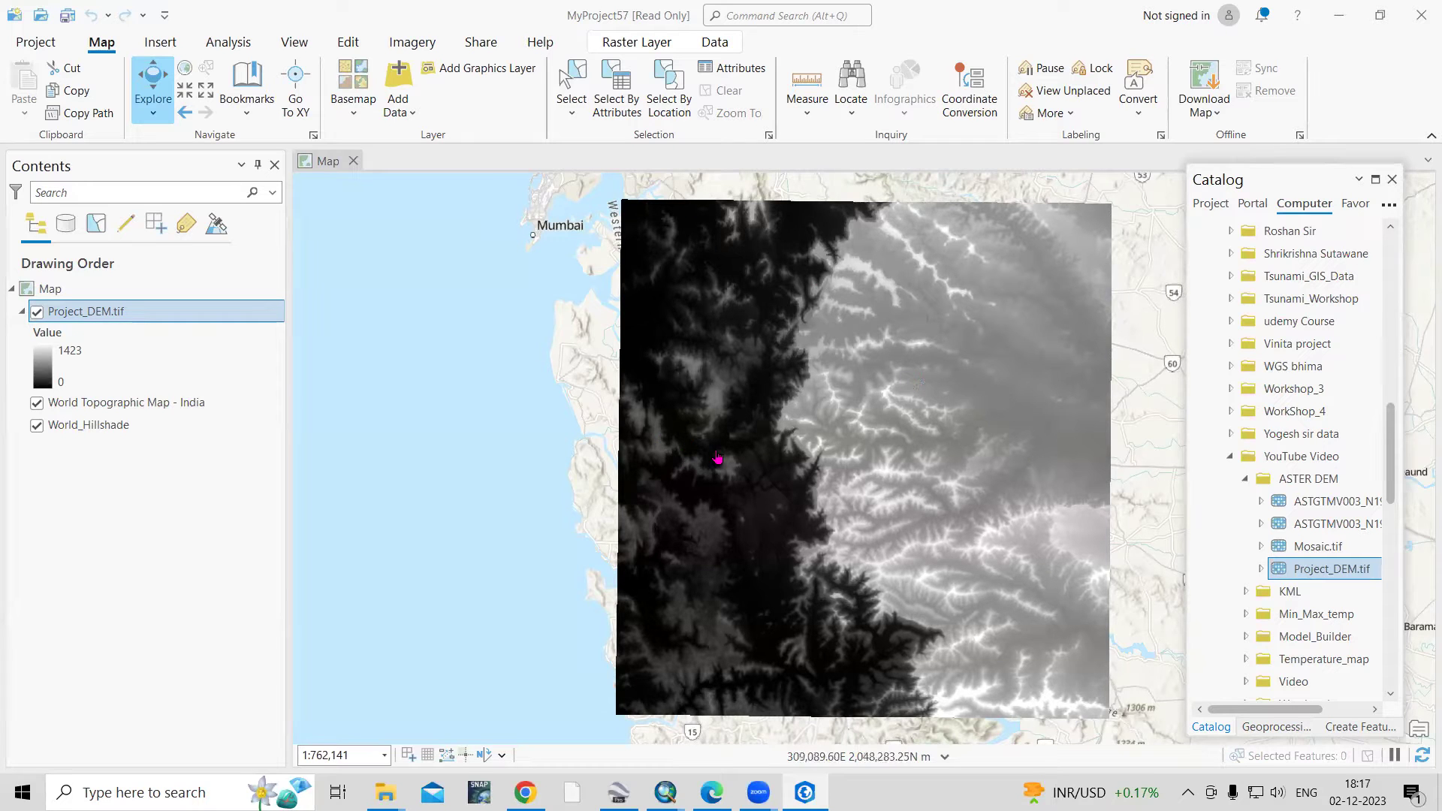
Zoom the map out until the entire Project_DEM.tif raster and the coast are visible
{"action": "scroll", "coordinate": [660, 413], "scroll_direction": "down", "scroll_amount": 2}
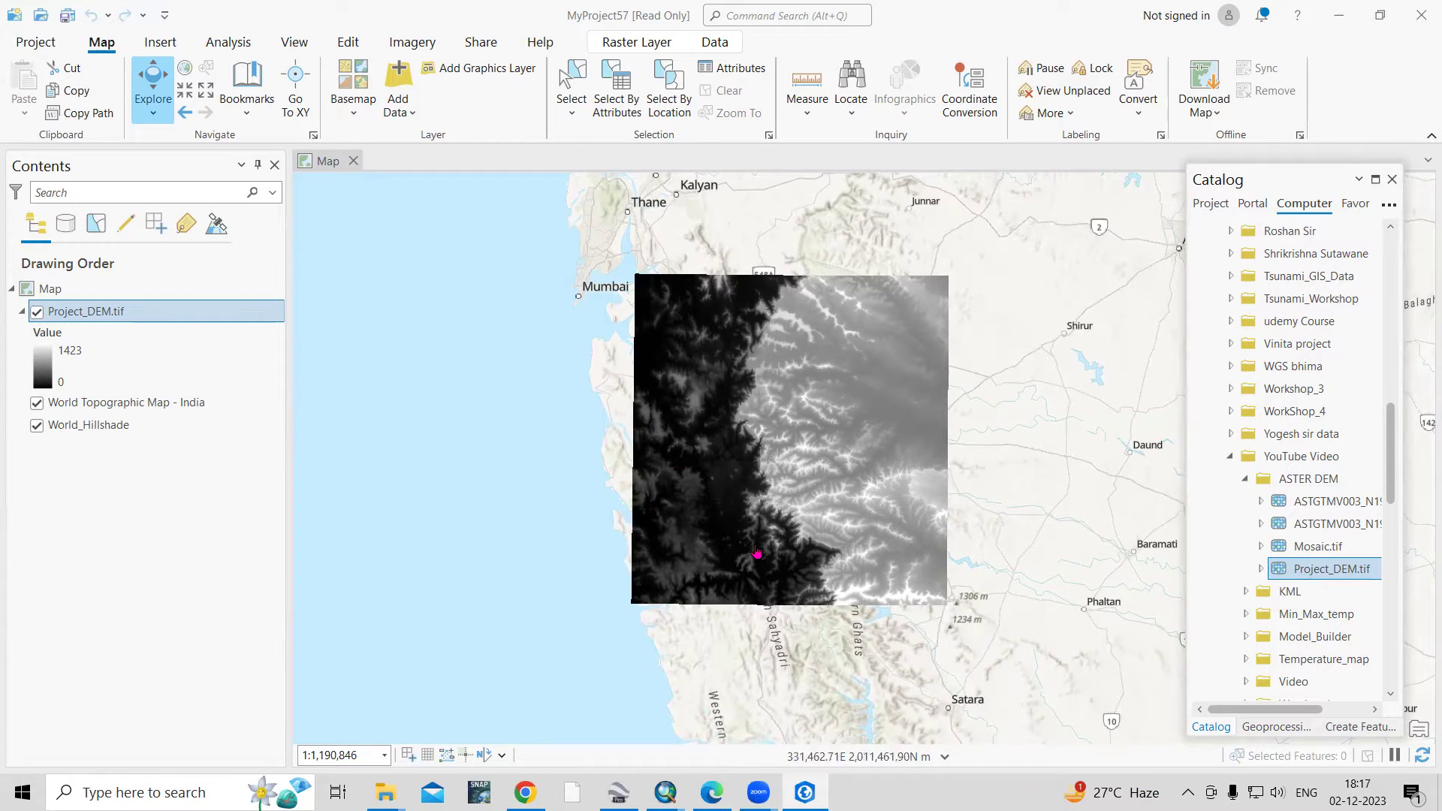
Bring the GIS tutorial YouTube channel forward, scroll to its For You row, then minimize Chrome
{"action": "mouse_move", "coordinate": [525, 792]}
{"action": "left_click", "coordinate": [529, 752]}
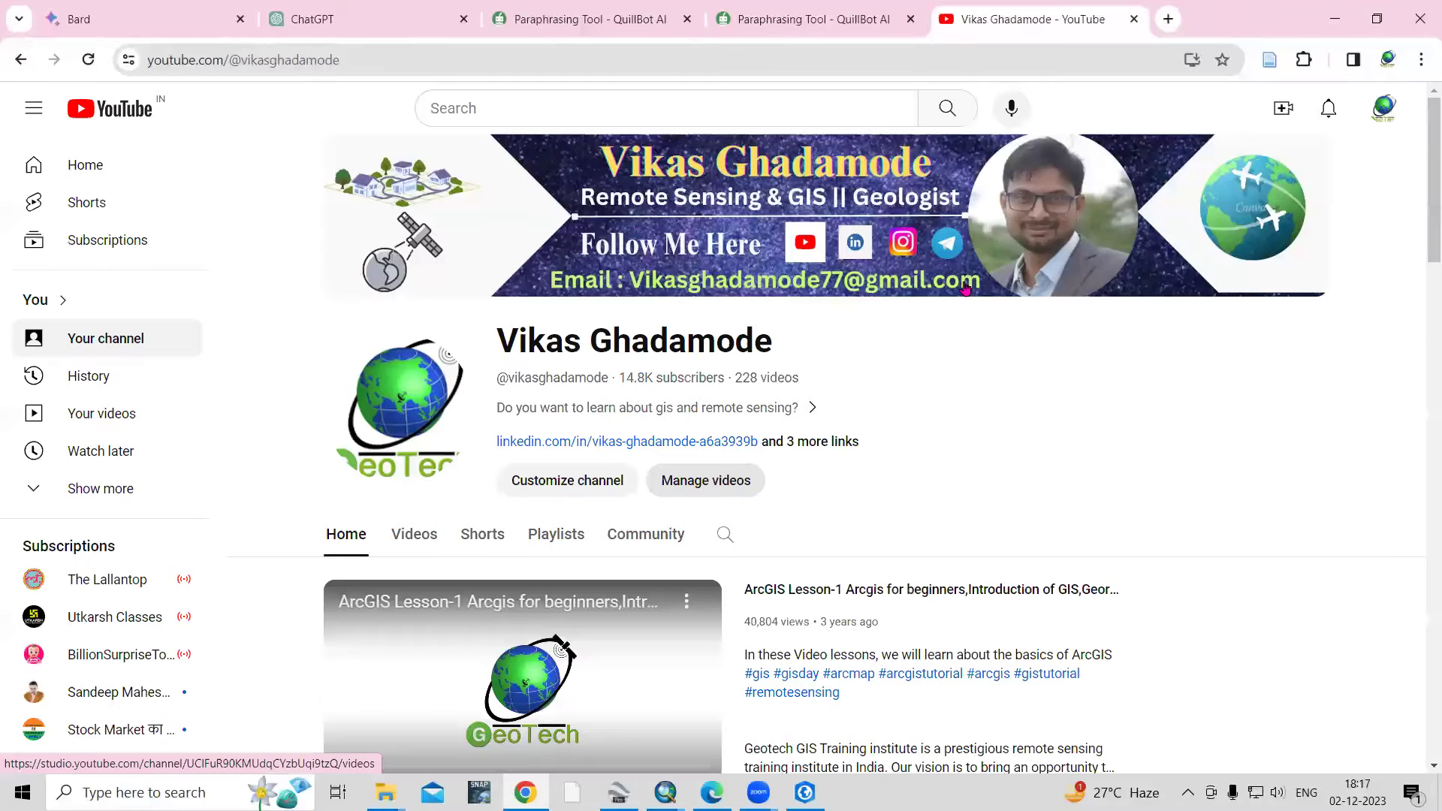
{"action": "scroll", "coordinate": [868, 366], "scroll_direction": "down", "scroll_amount": 6}
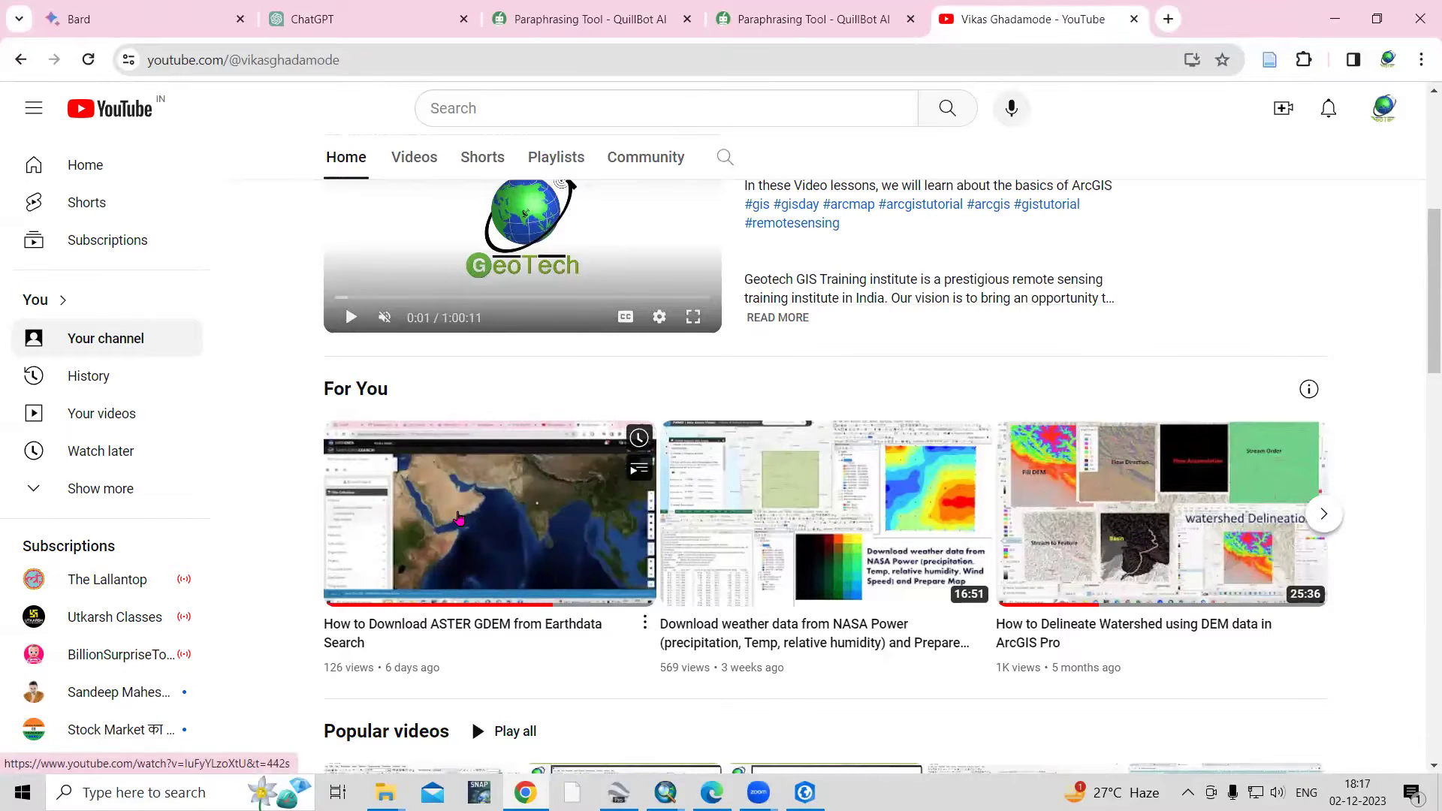
{"action": "left_click", "coordinate": [1336, 21]}
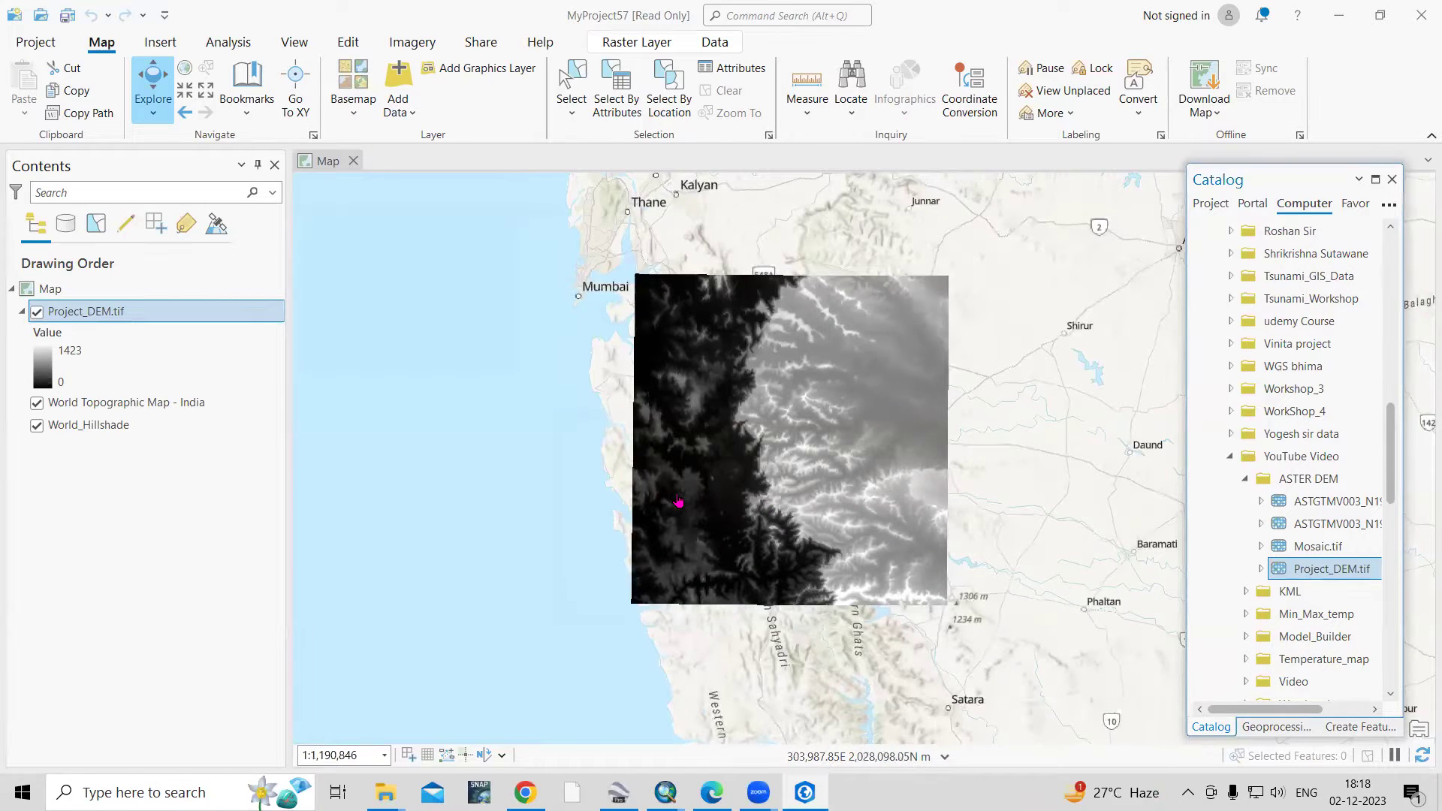
Check that Project_DEM.tif's spatial reference is WGS 1984 UTM Zone 43N, then cancel the properties
{"action": "left_click", "coordinate": [91, 318]}
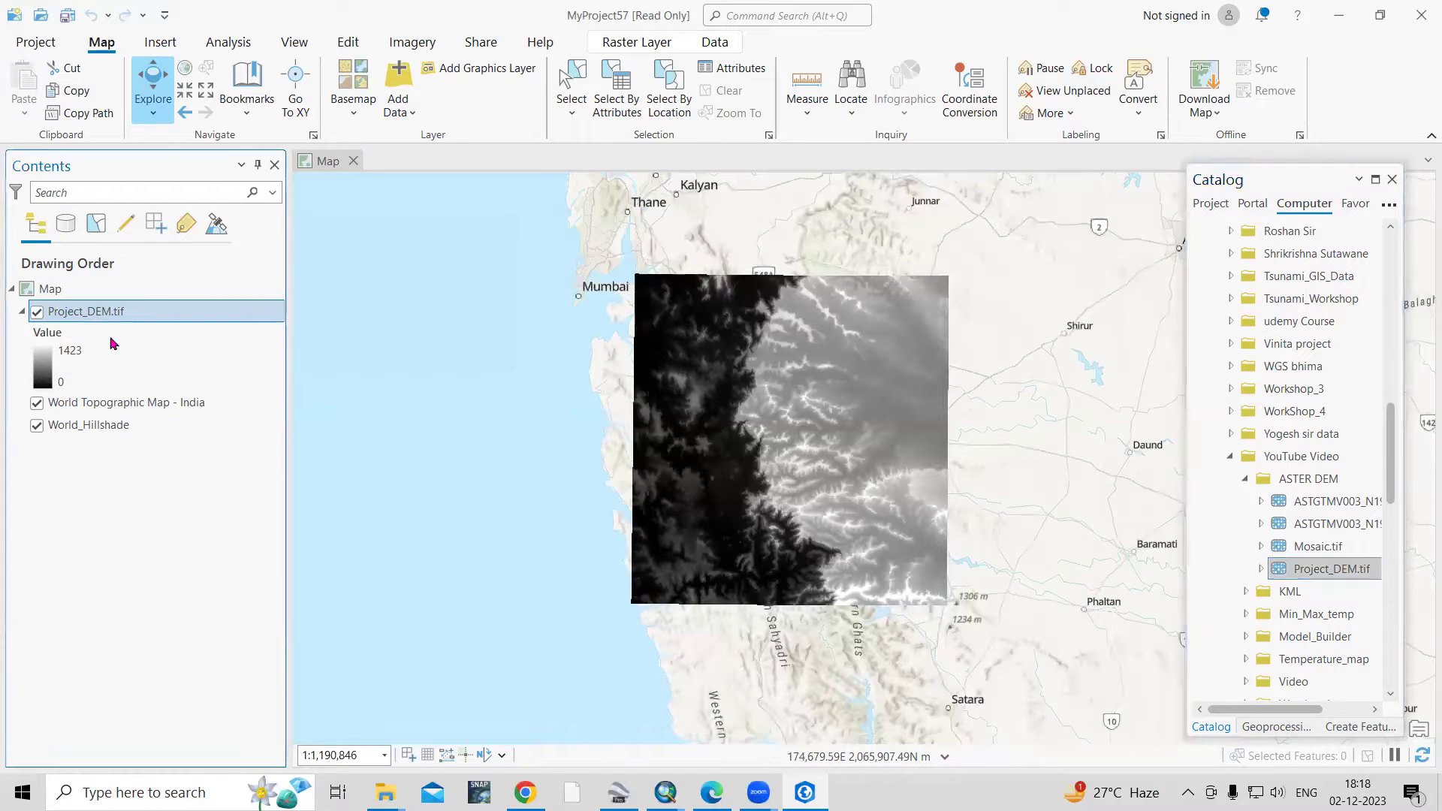
{"action": "right_click", "coordinate": [137, 458]}
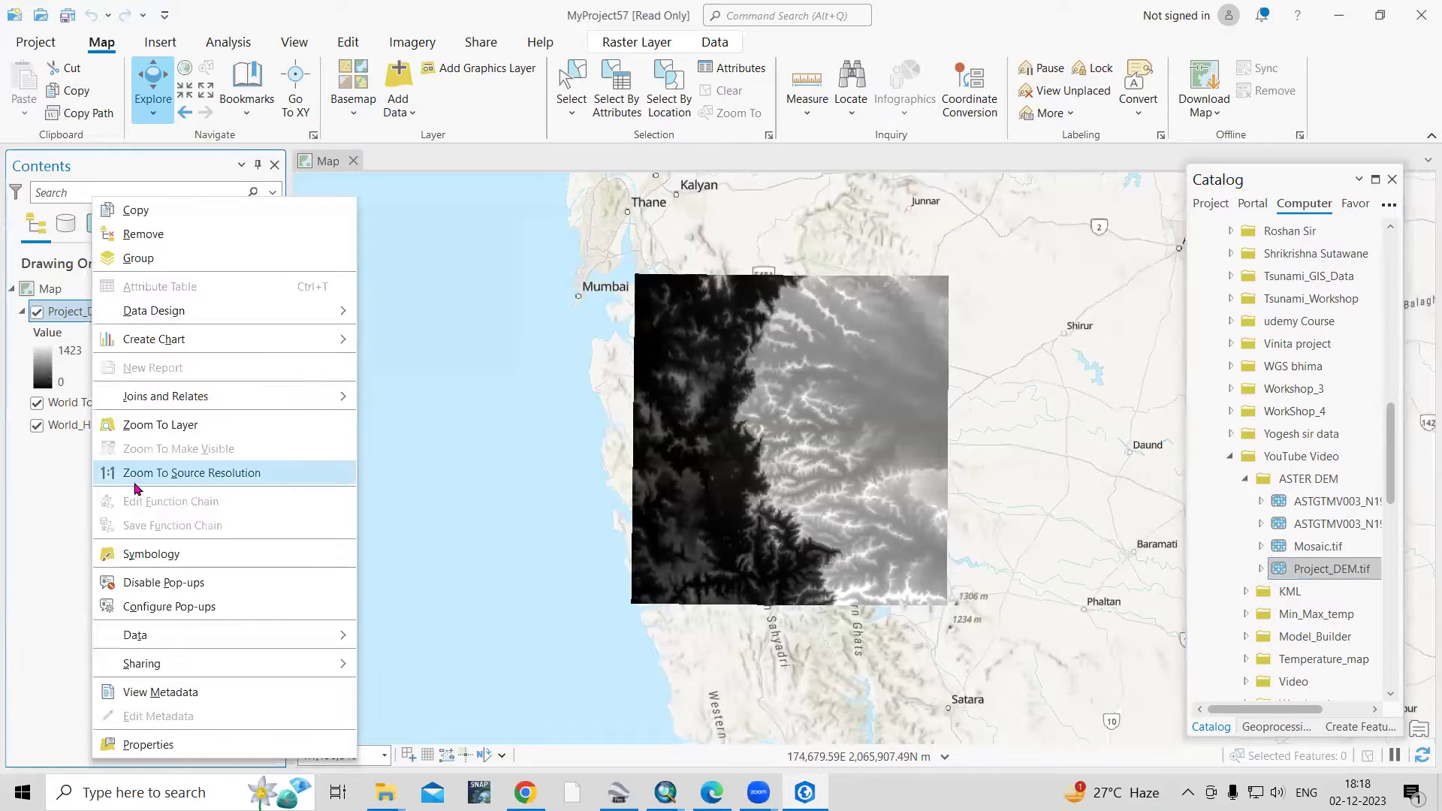
{"action": "left_click", "coordinate": [180, 744]}
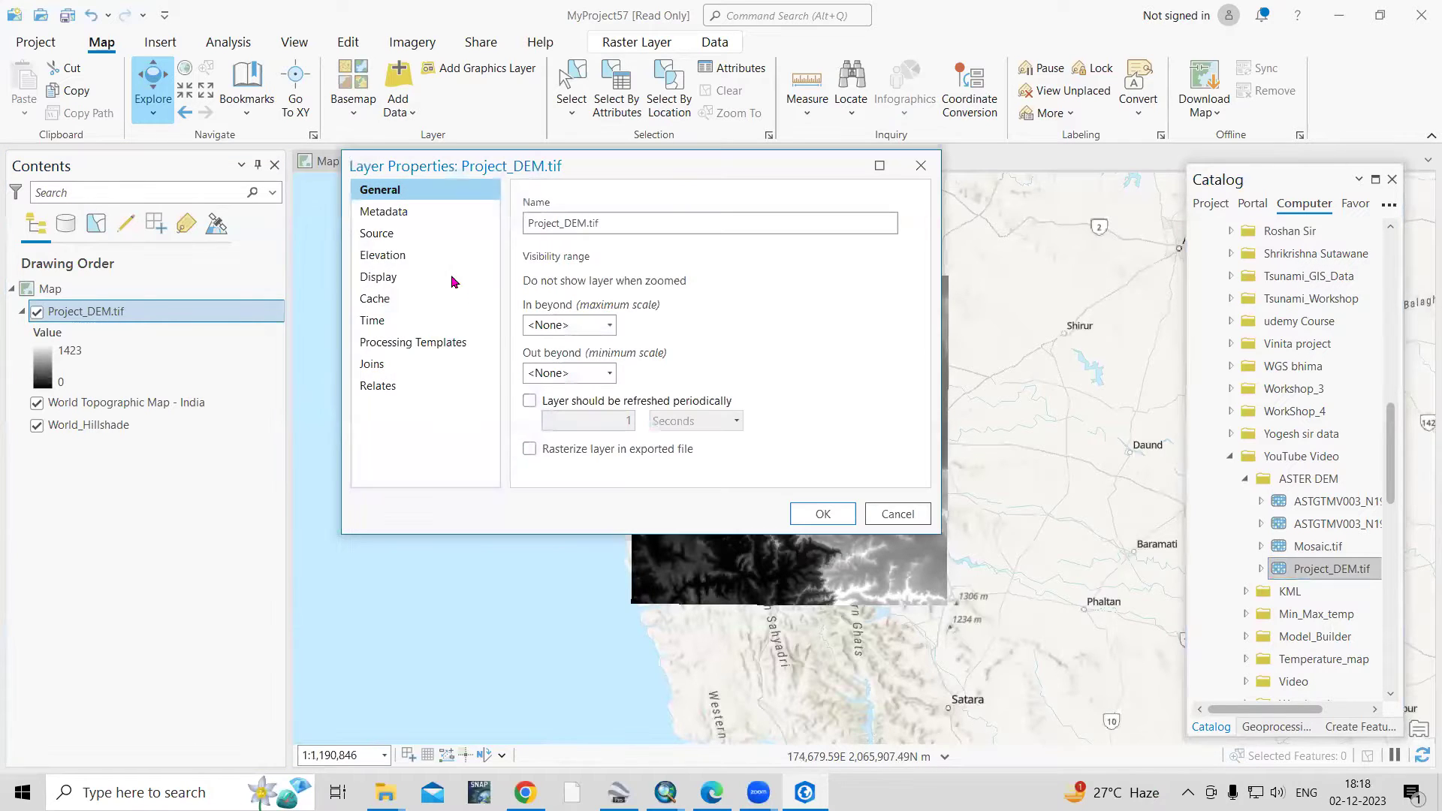
{"action": "left_click", "coordinate": [398, 236]}
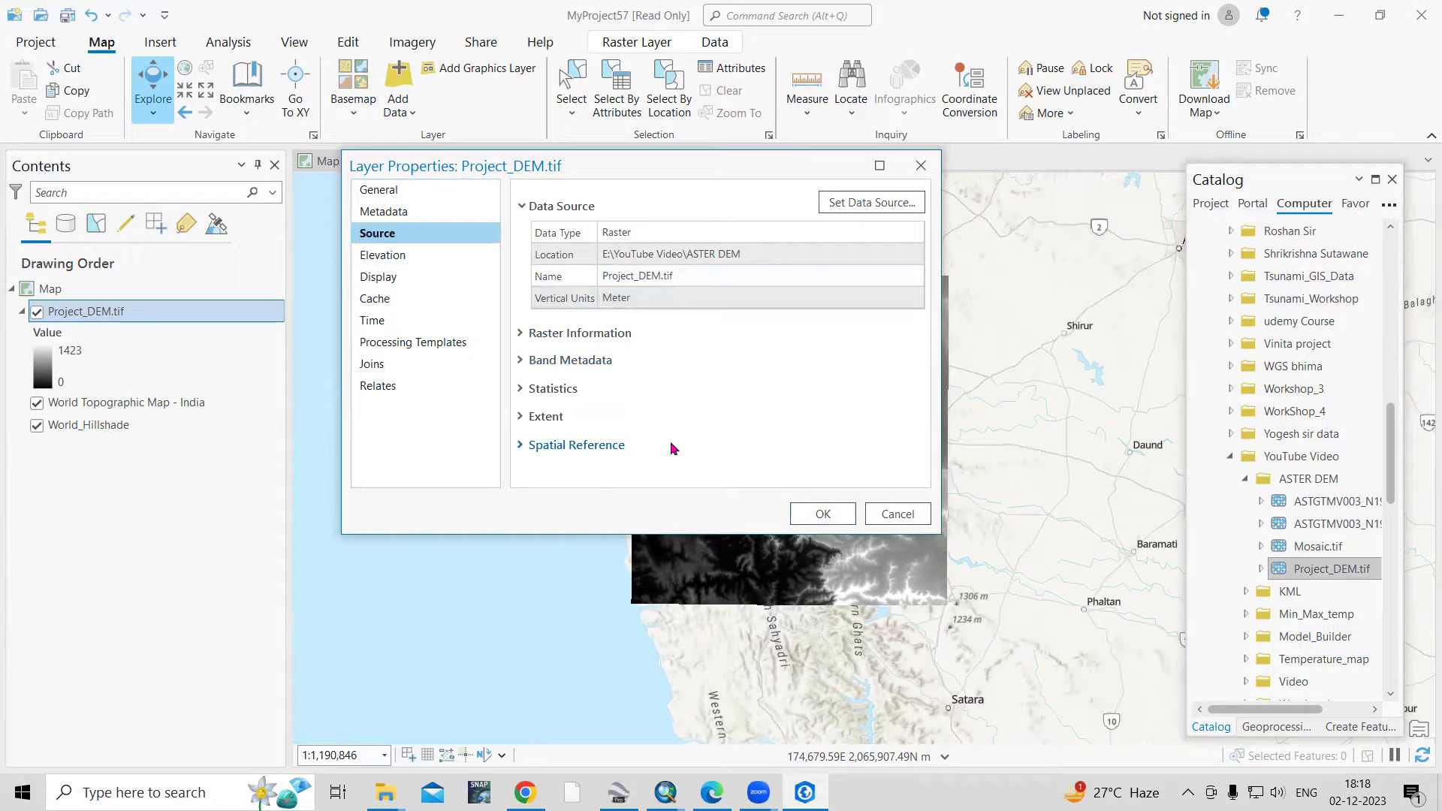
{"action": "left_click", "coordinate": [740, 441]}
{"action": "left_click", "coordinate": [770, 466]}
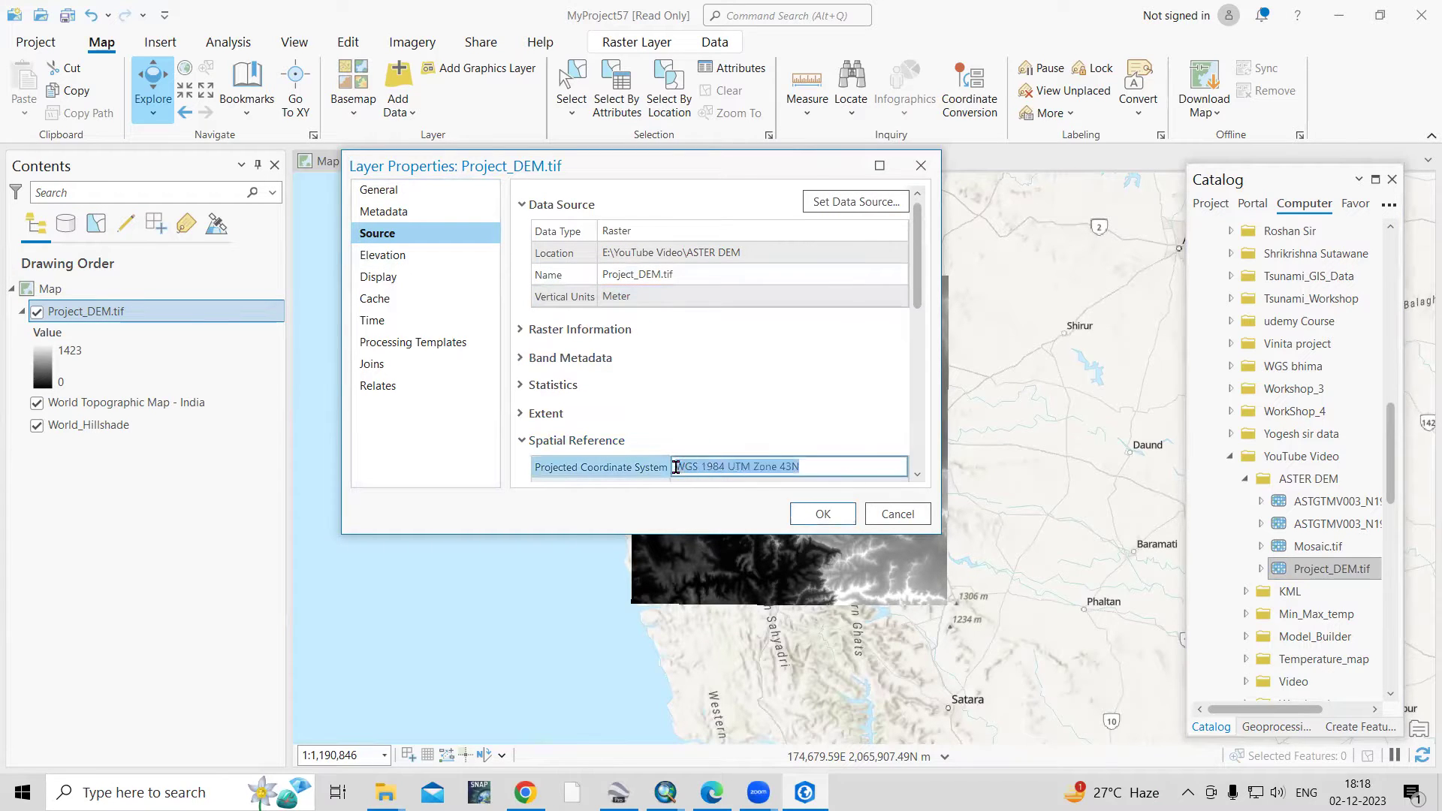
{"action": "left_click", "coordinate": [896, 514]}
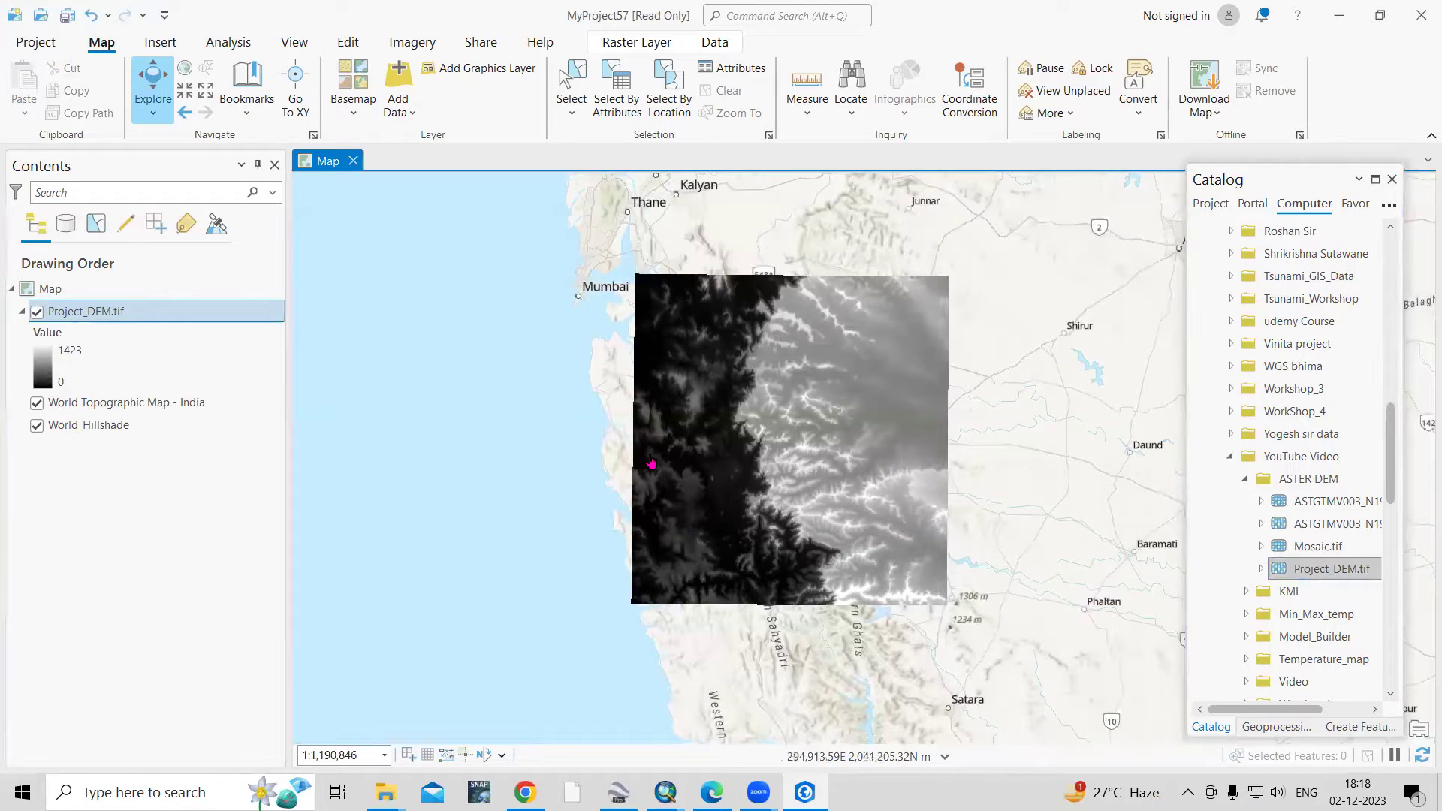
{"action": "left_click", "coordinate": [287, 48]}
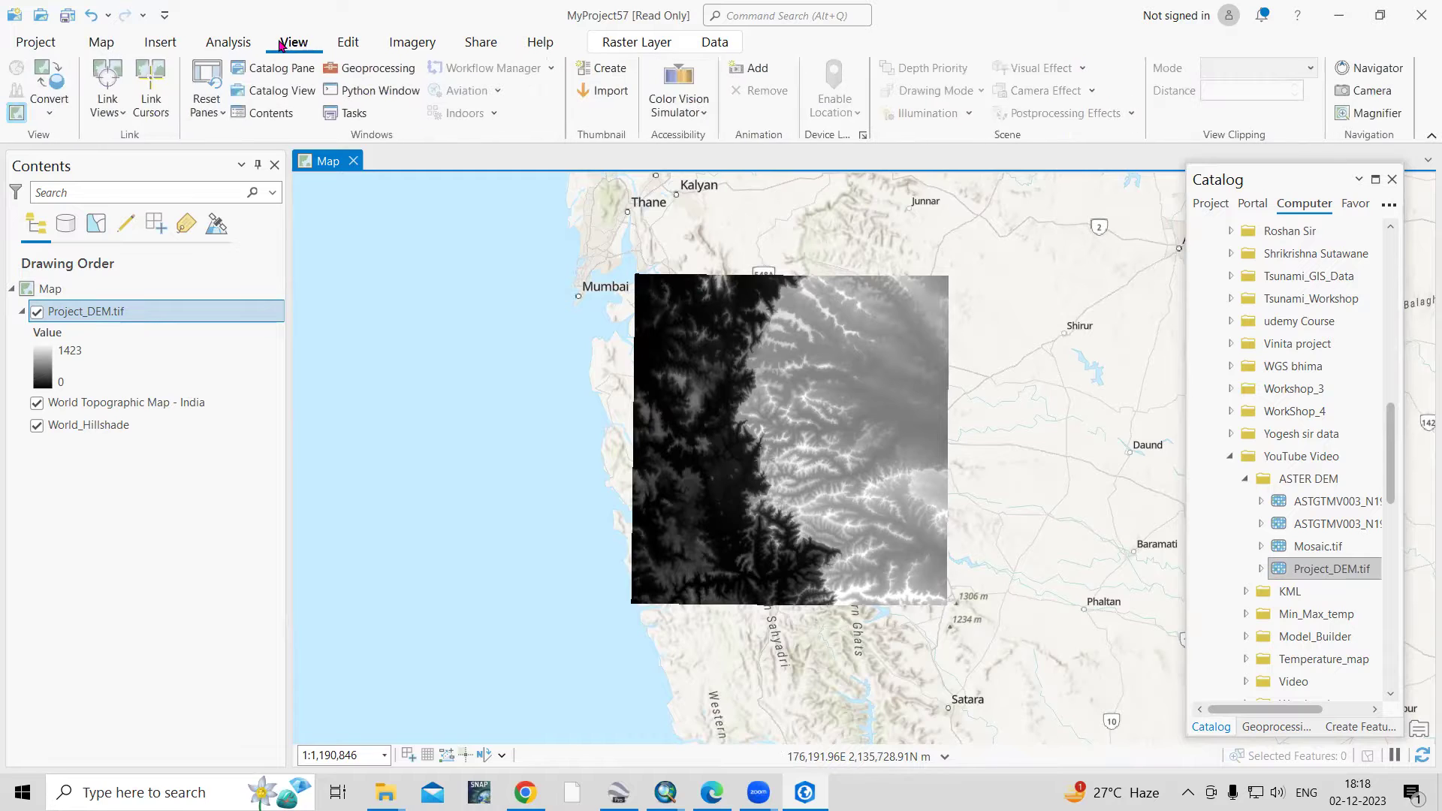
Convert the 2D DEM map into a local scene called Map_3D
{"action": "left_click", "coordinate": [51, 112]}
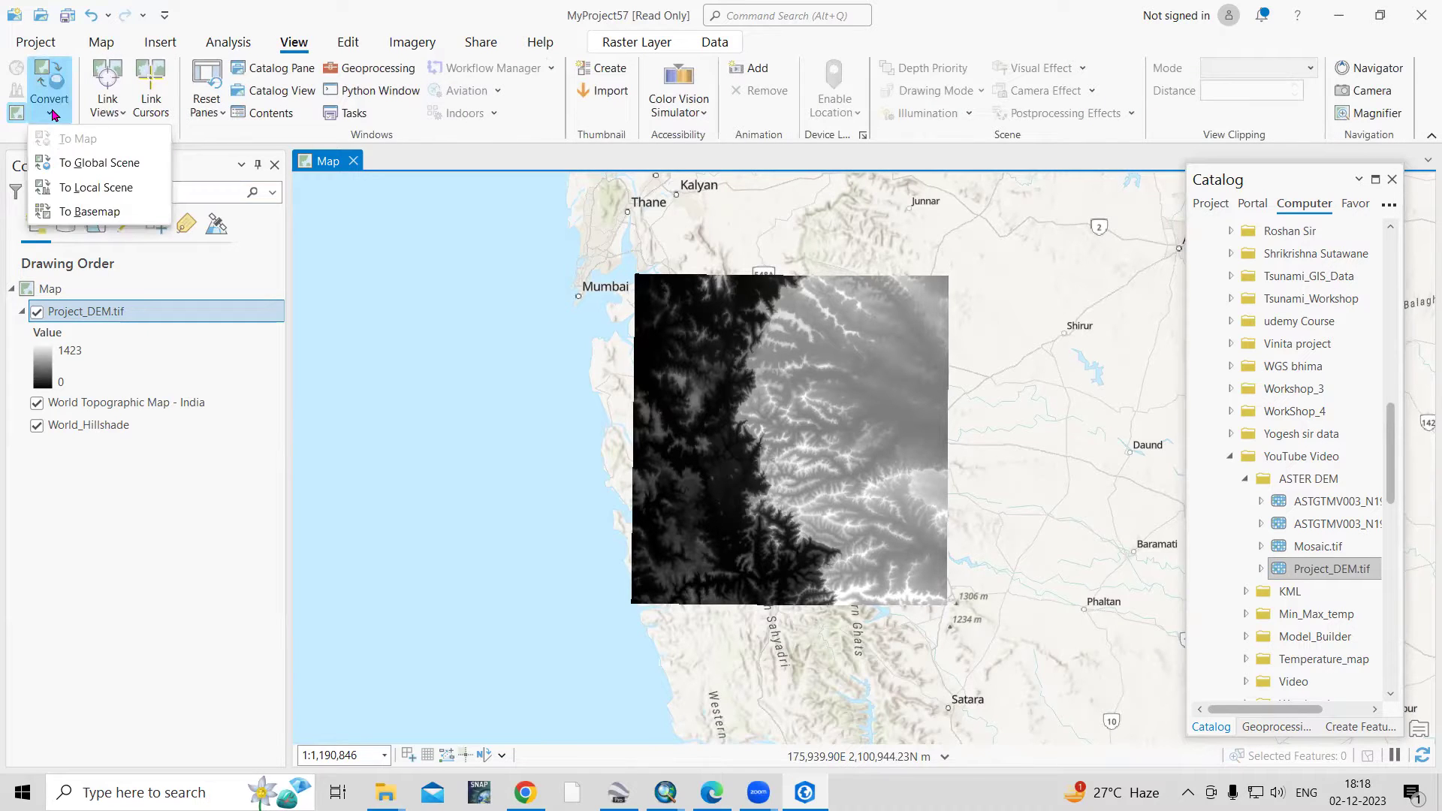
{"action": "left_click", "coordinate": [96, 188]}
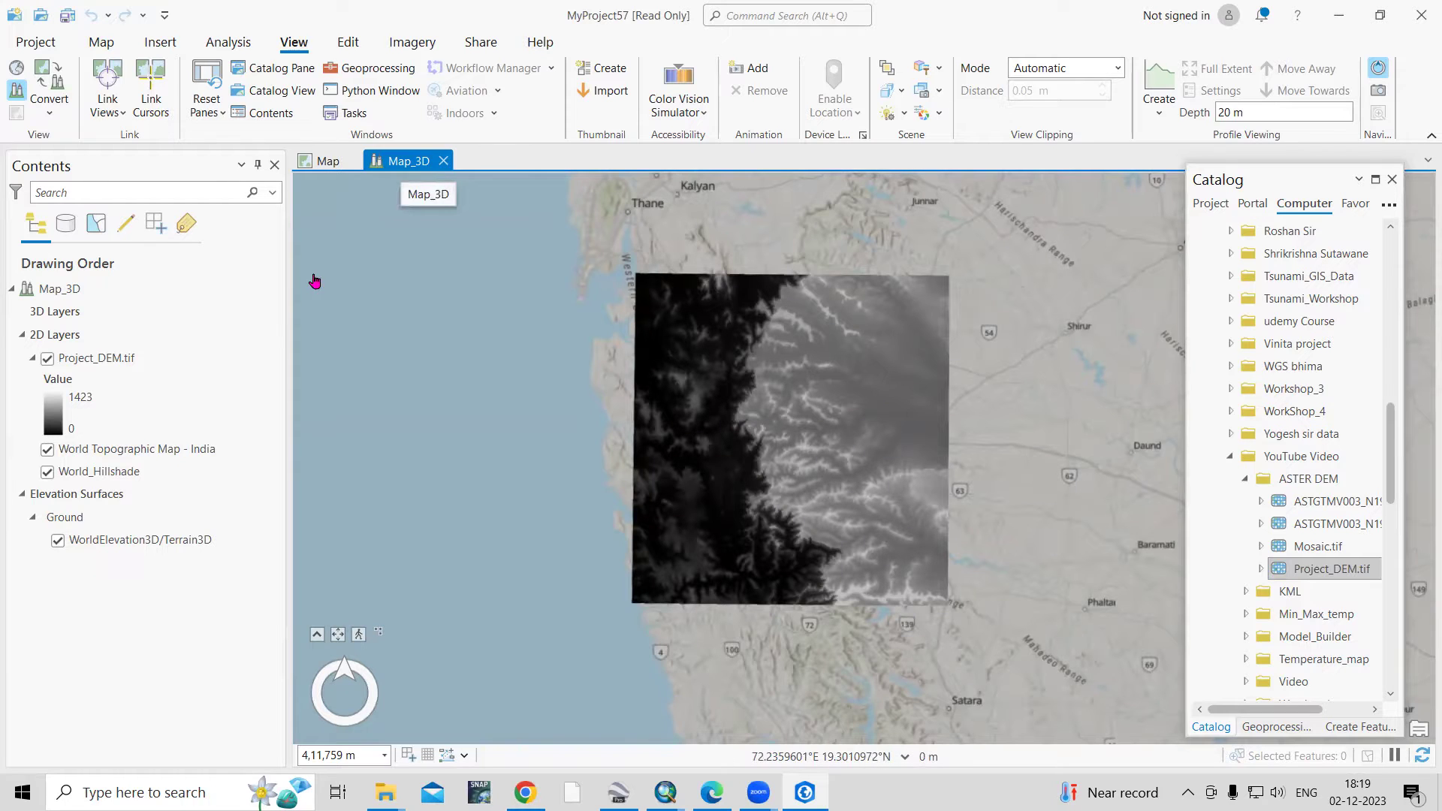
{"action": "left_click", "coordinate": [151, 98]}
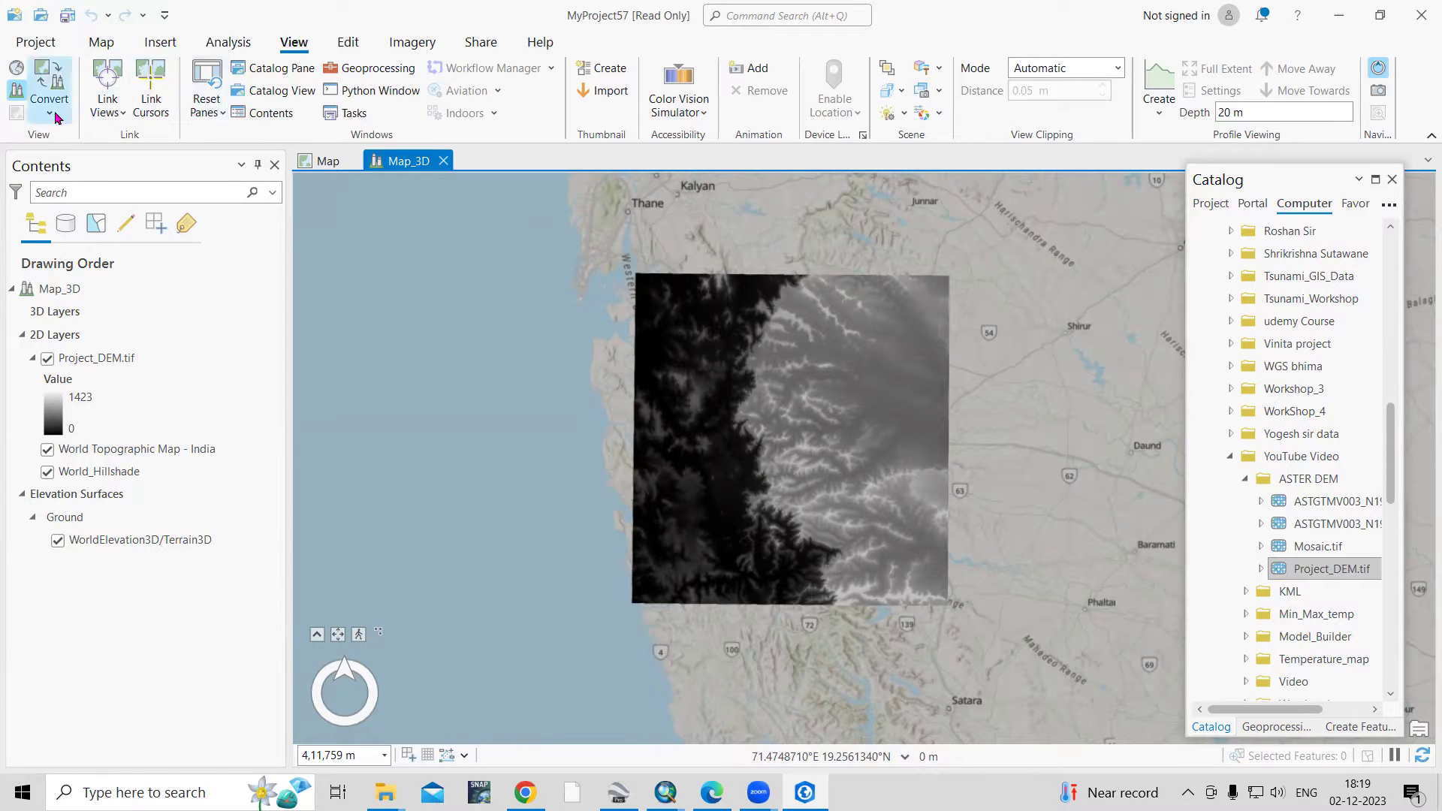
Compare the Map and Map_3D views, then select the Ground elevation surface
{"action": "left_click", "coordinate": [328, 168]}
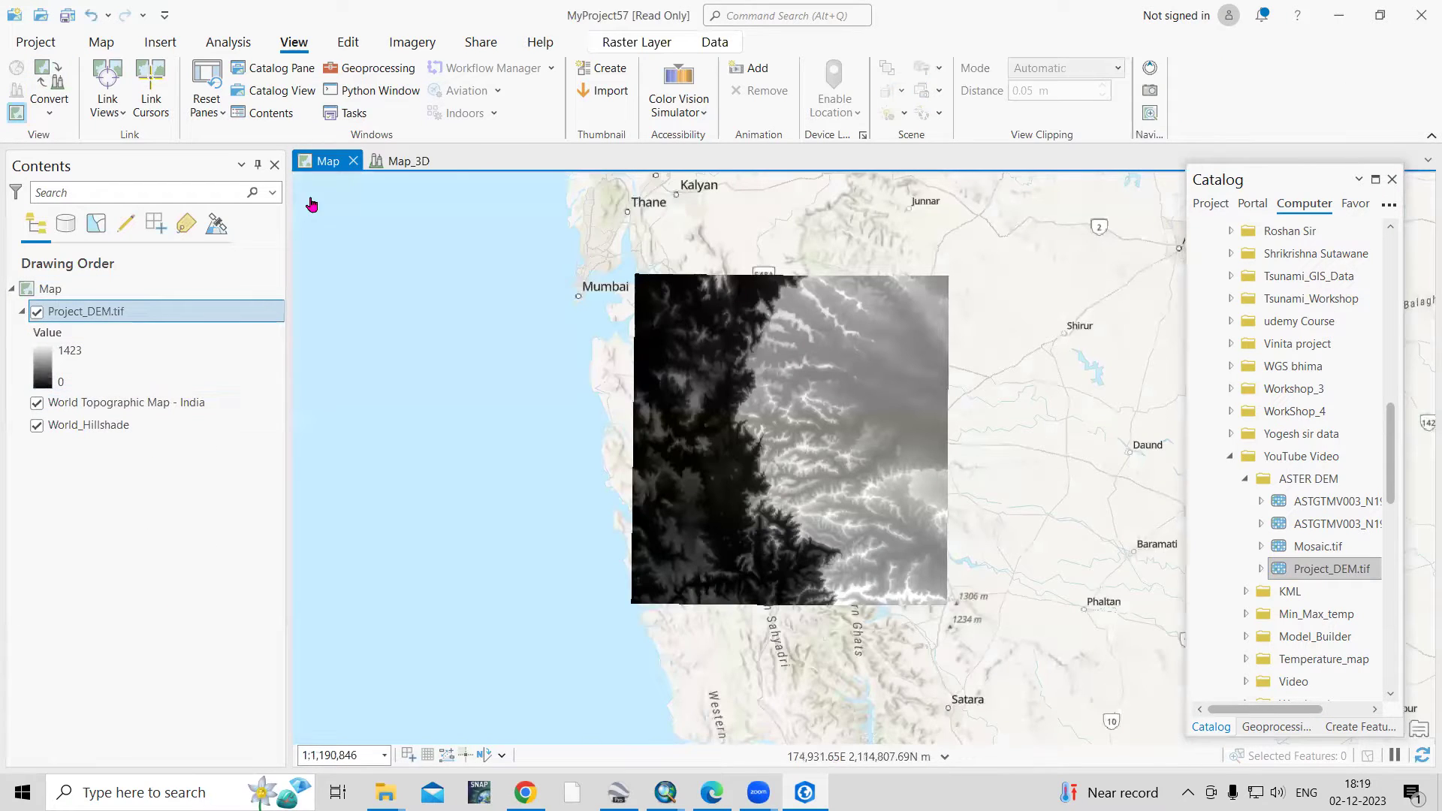
{"action": "left_click", "coordinate": [402, 164]}
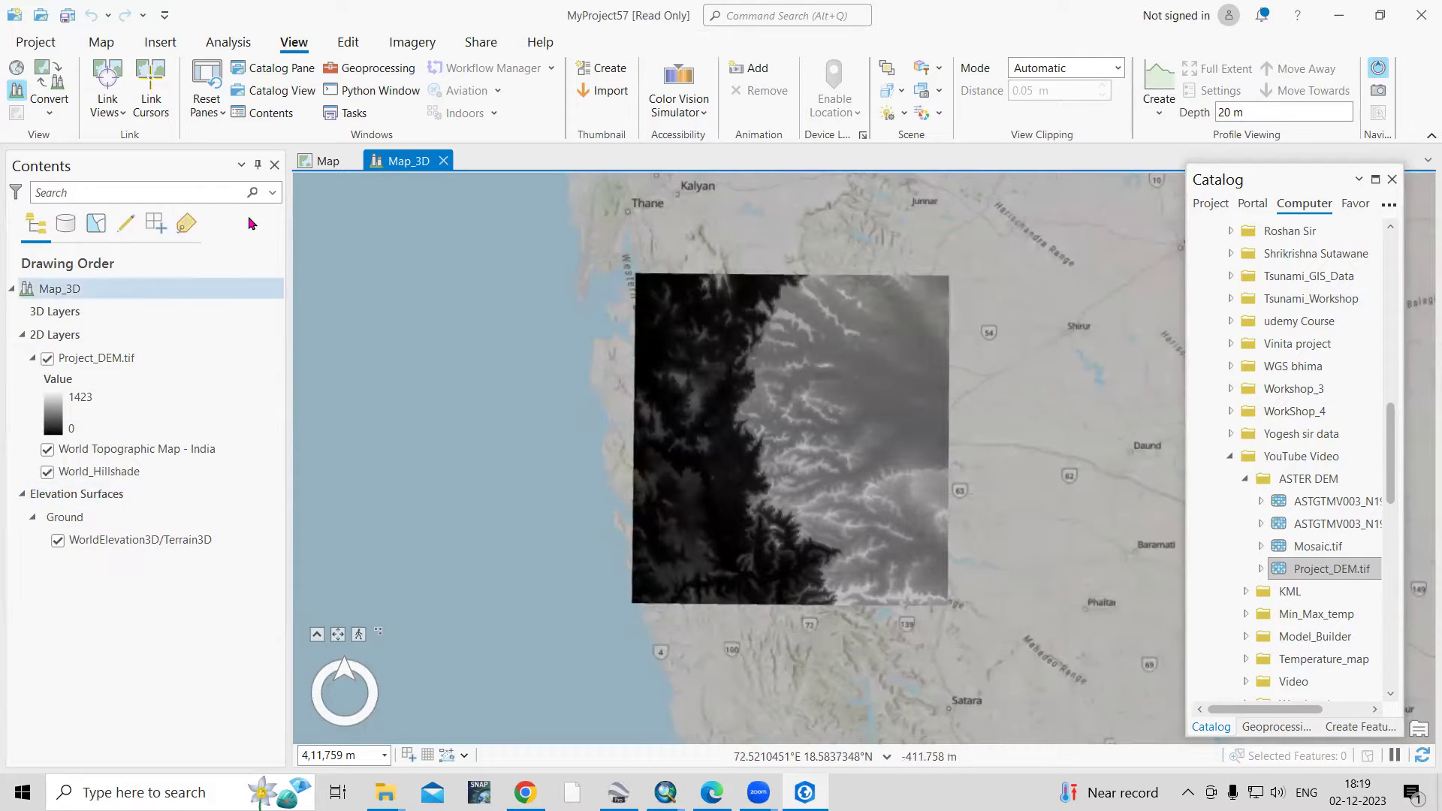
{"action": "left_click", "coordinate": [330, 171]}
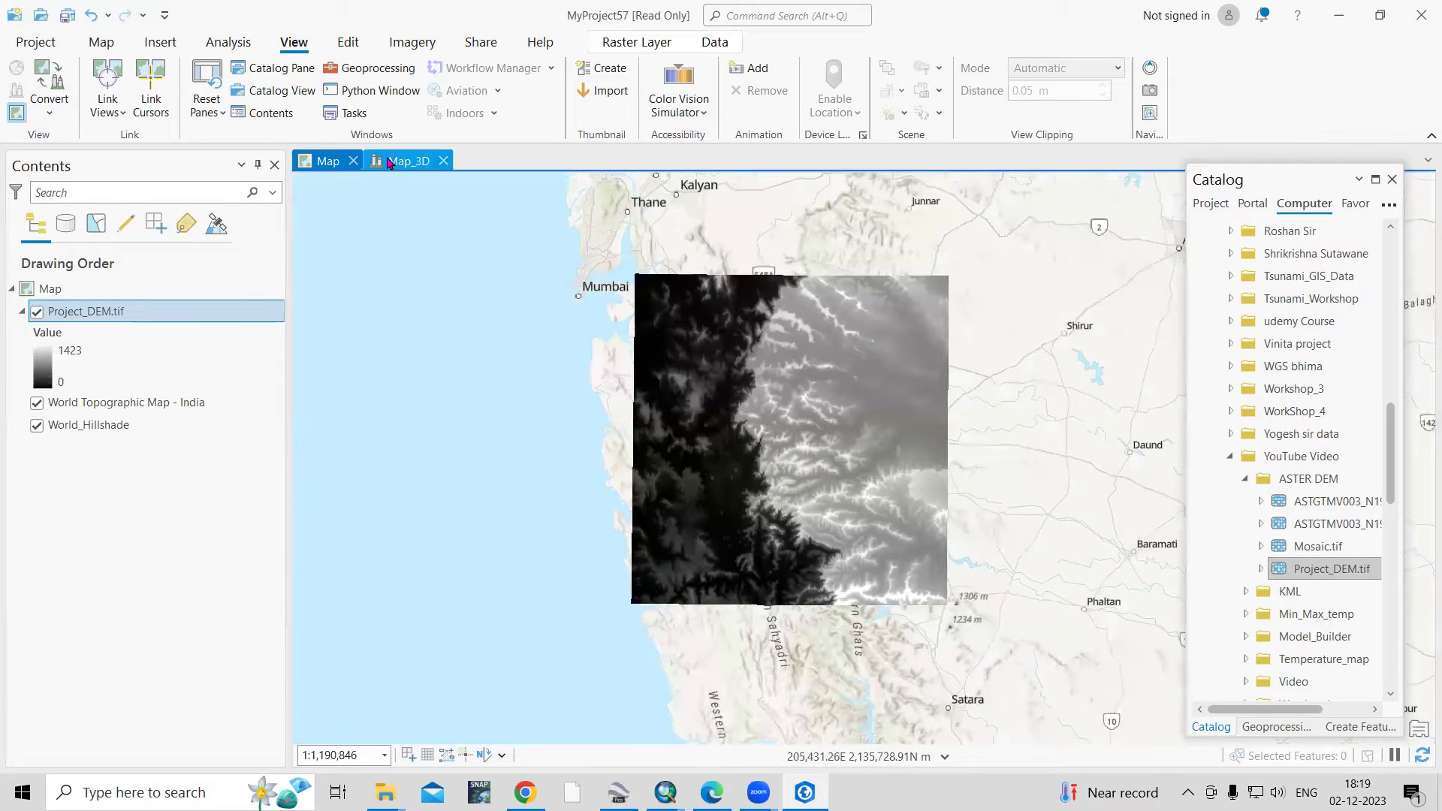
{"action": "left_click", "coordinate": [389, 163]}
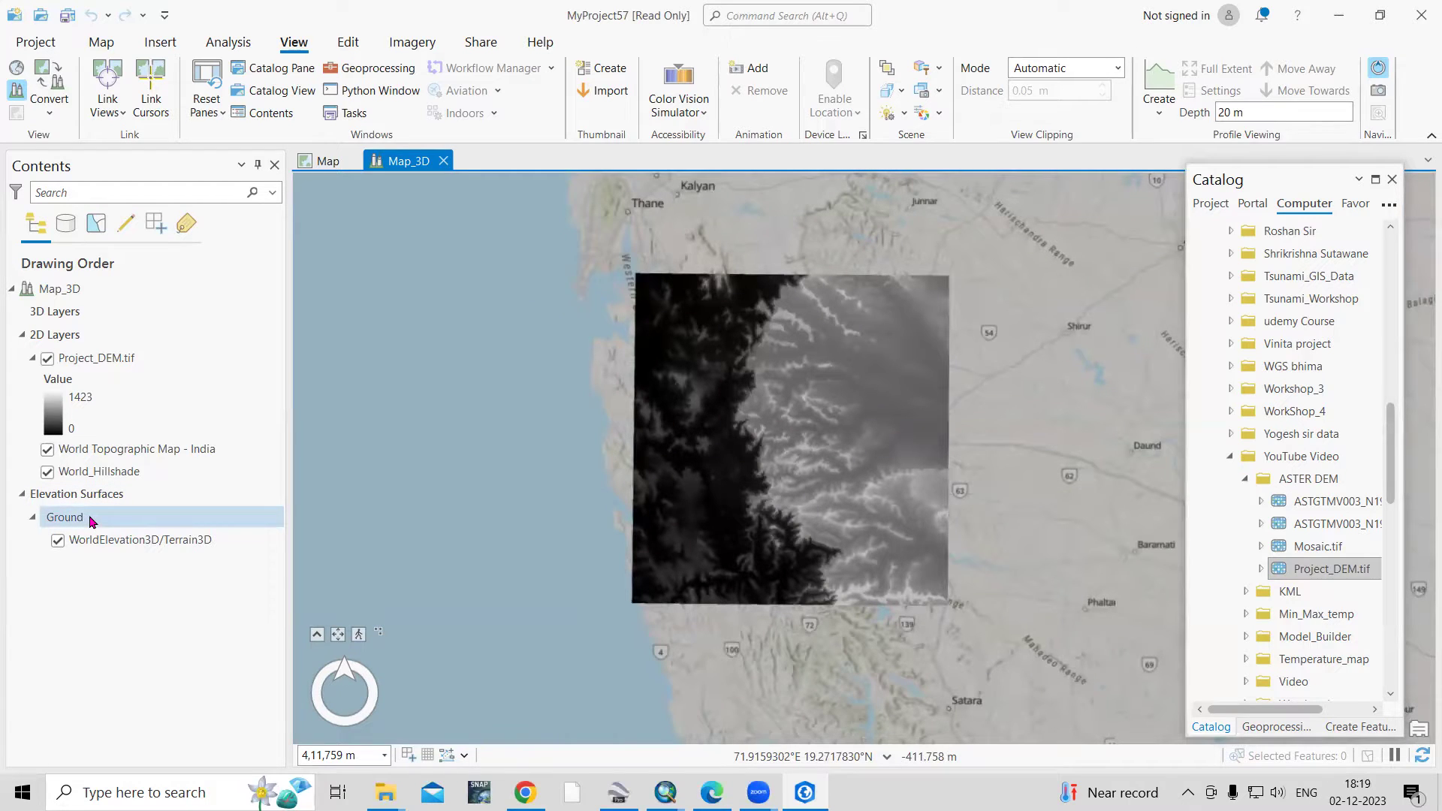
{"action": "left_click", "coordinate": [91, 518]}
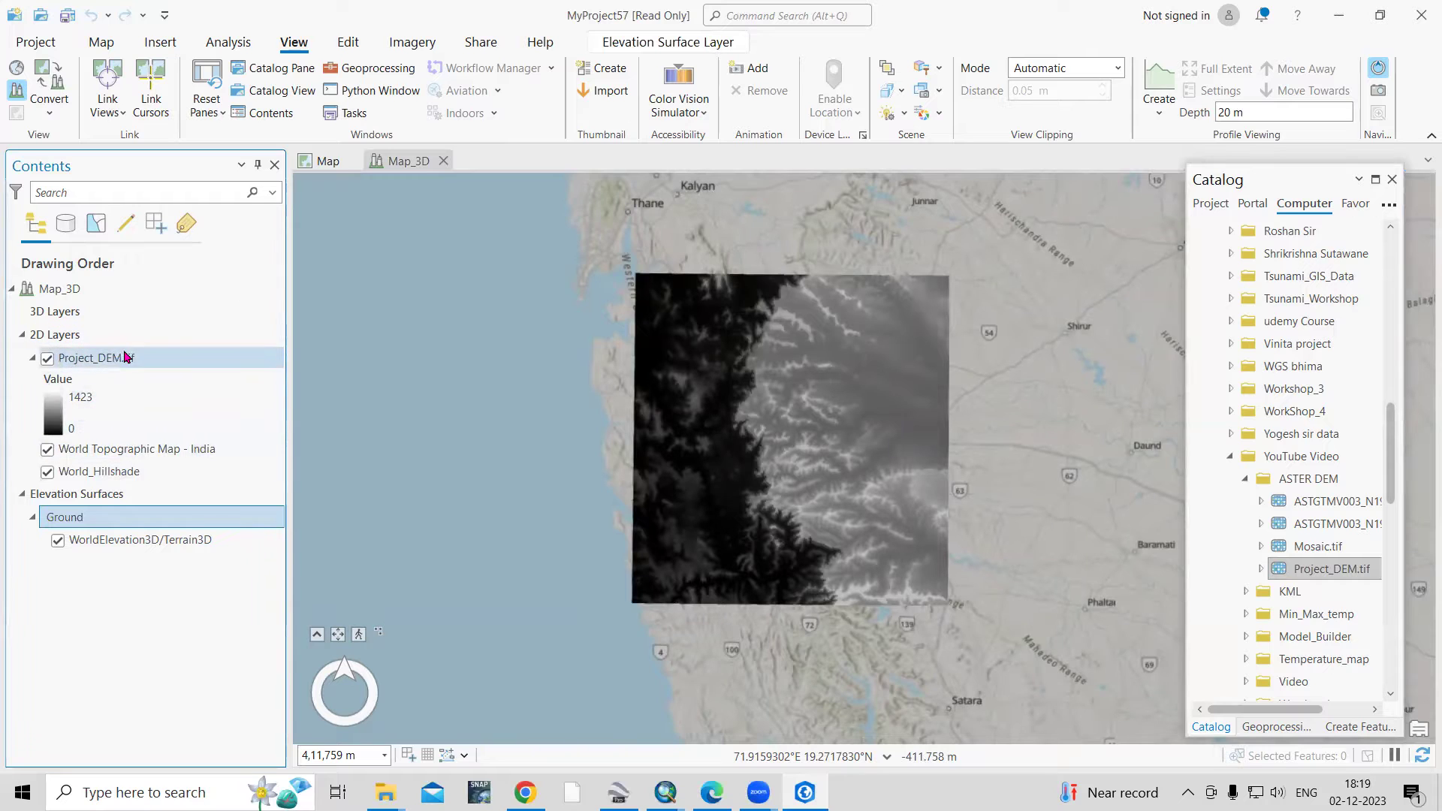
{"action": "right_click", "coordinate": [103, 527]}
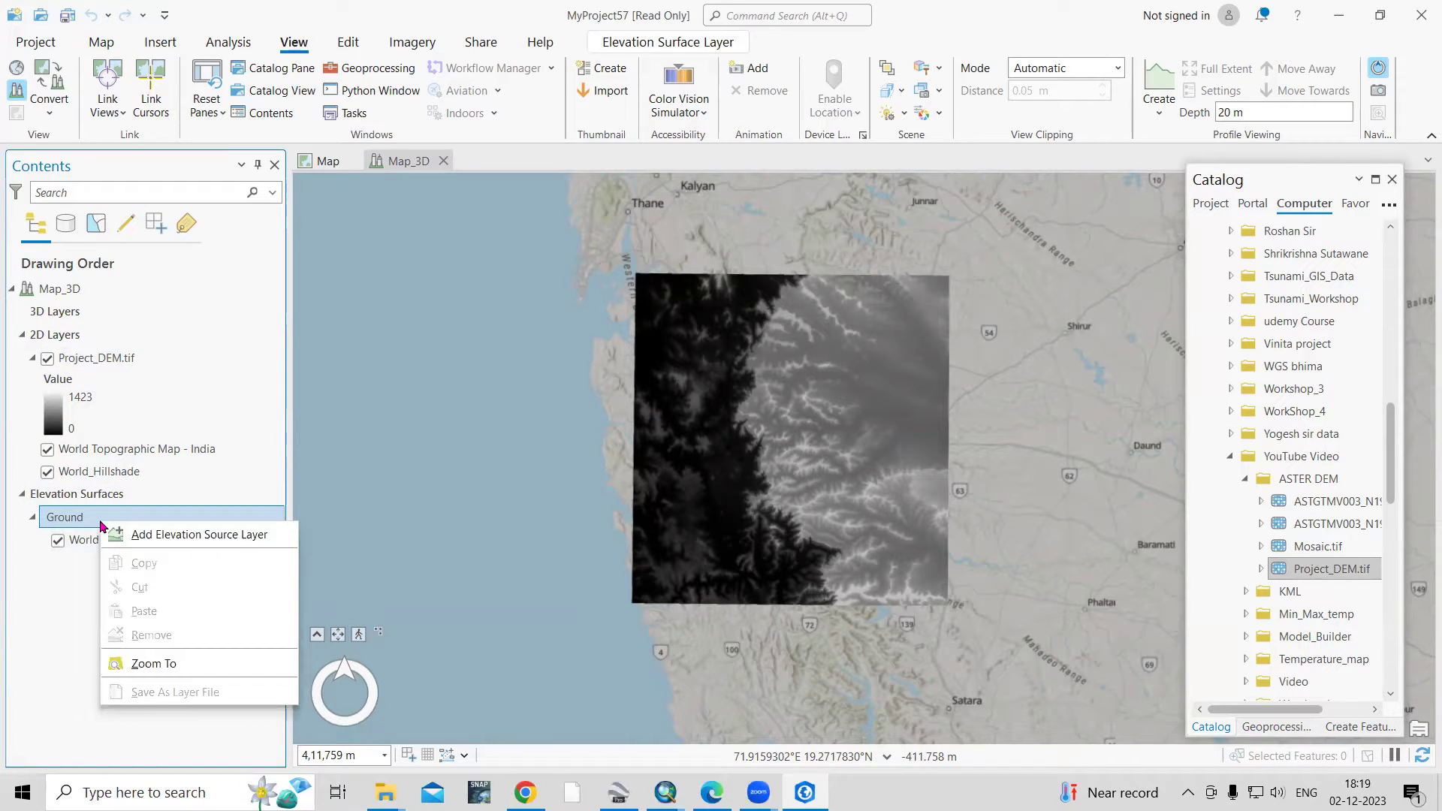
Add Project_DEM.tif as an elevation source under Ground and uncheck WorldElevation3D/Terrain3D
{"action": "left_click", "coordinate": [187, 540]}
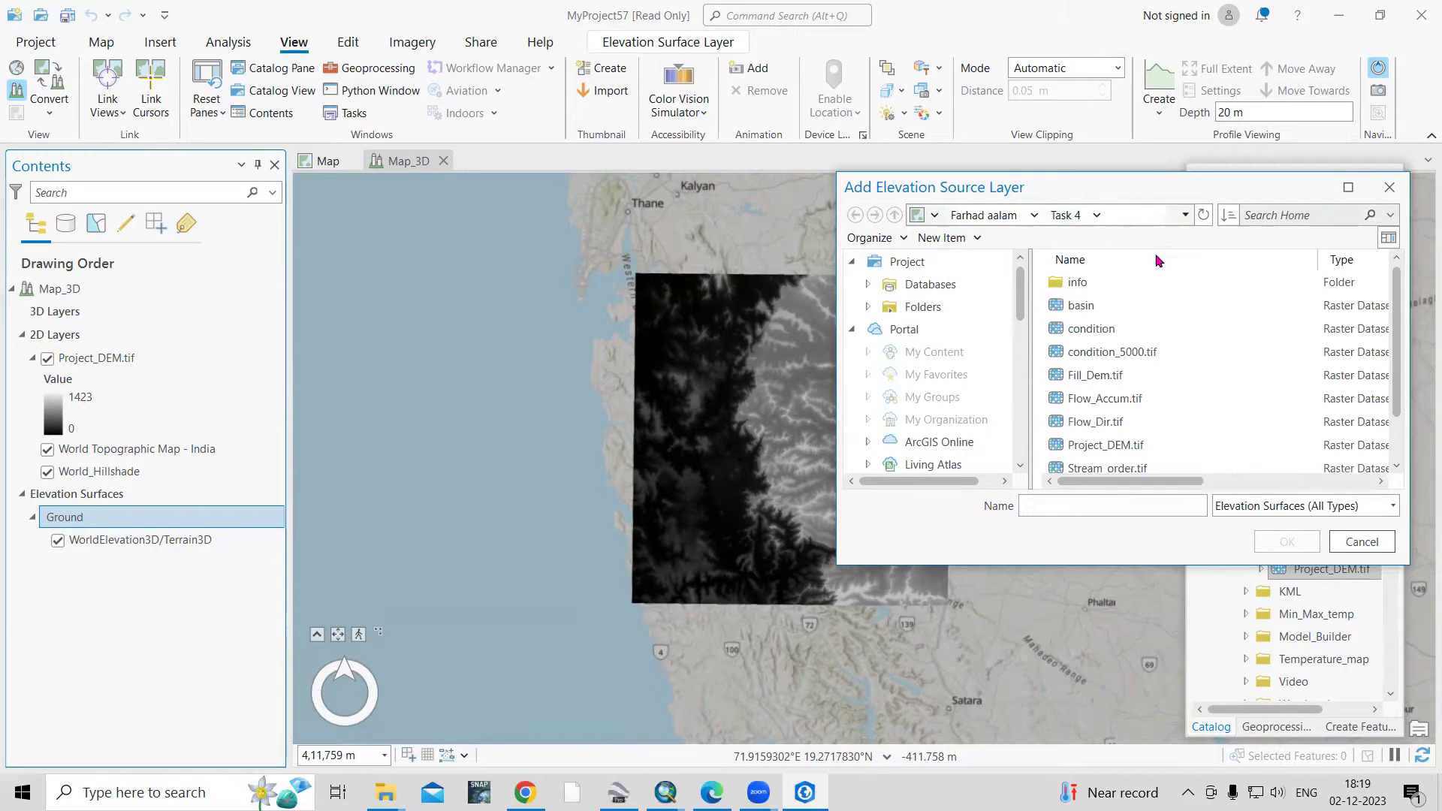
{"action": "left_click", "coordinate": [1119, 449]}
{"action": "left_click", "coordinate": [1300, 547]}
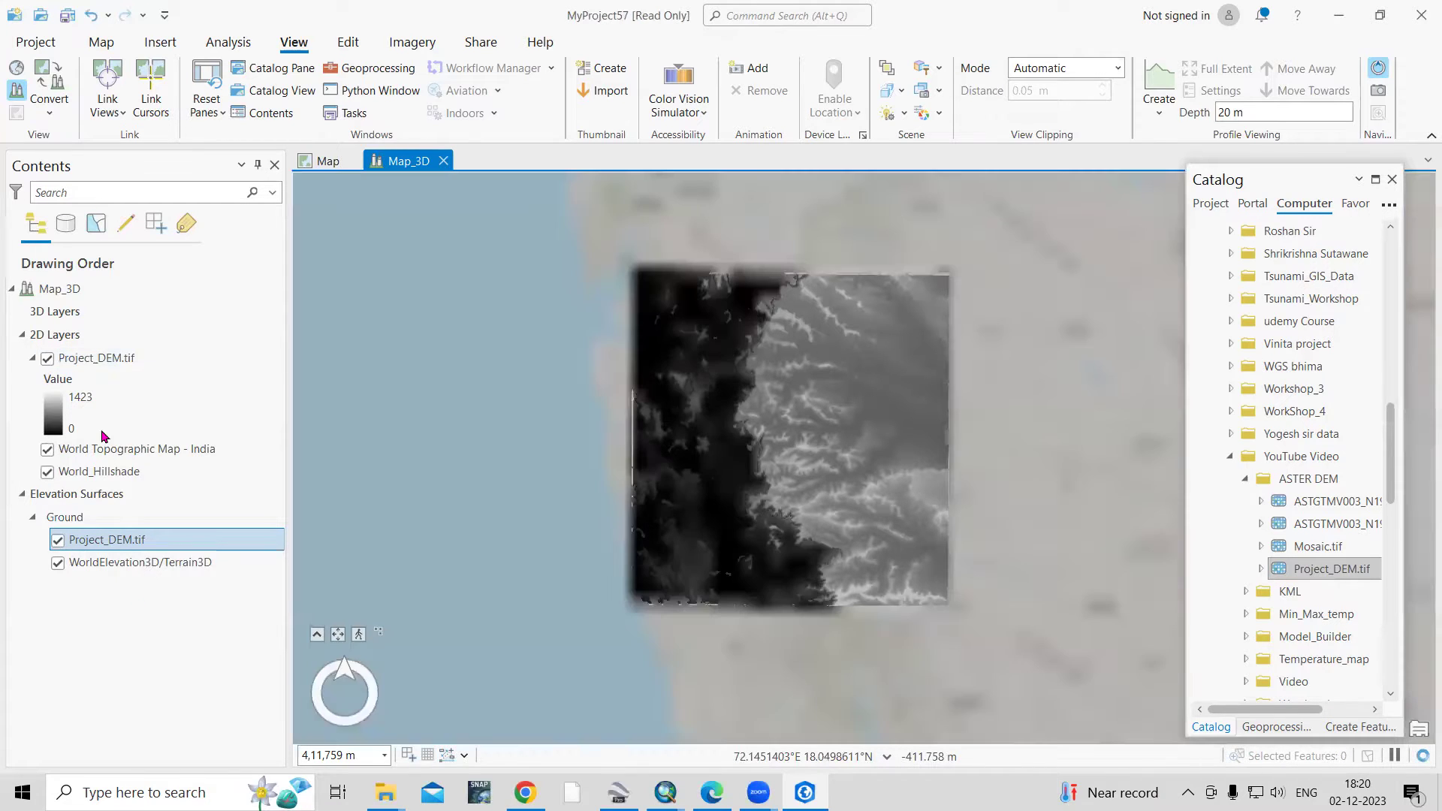
{"action": "left_click", "coordinate": [59, 568]}
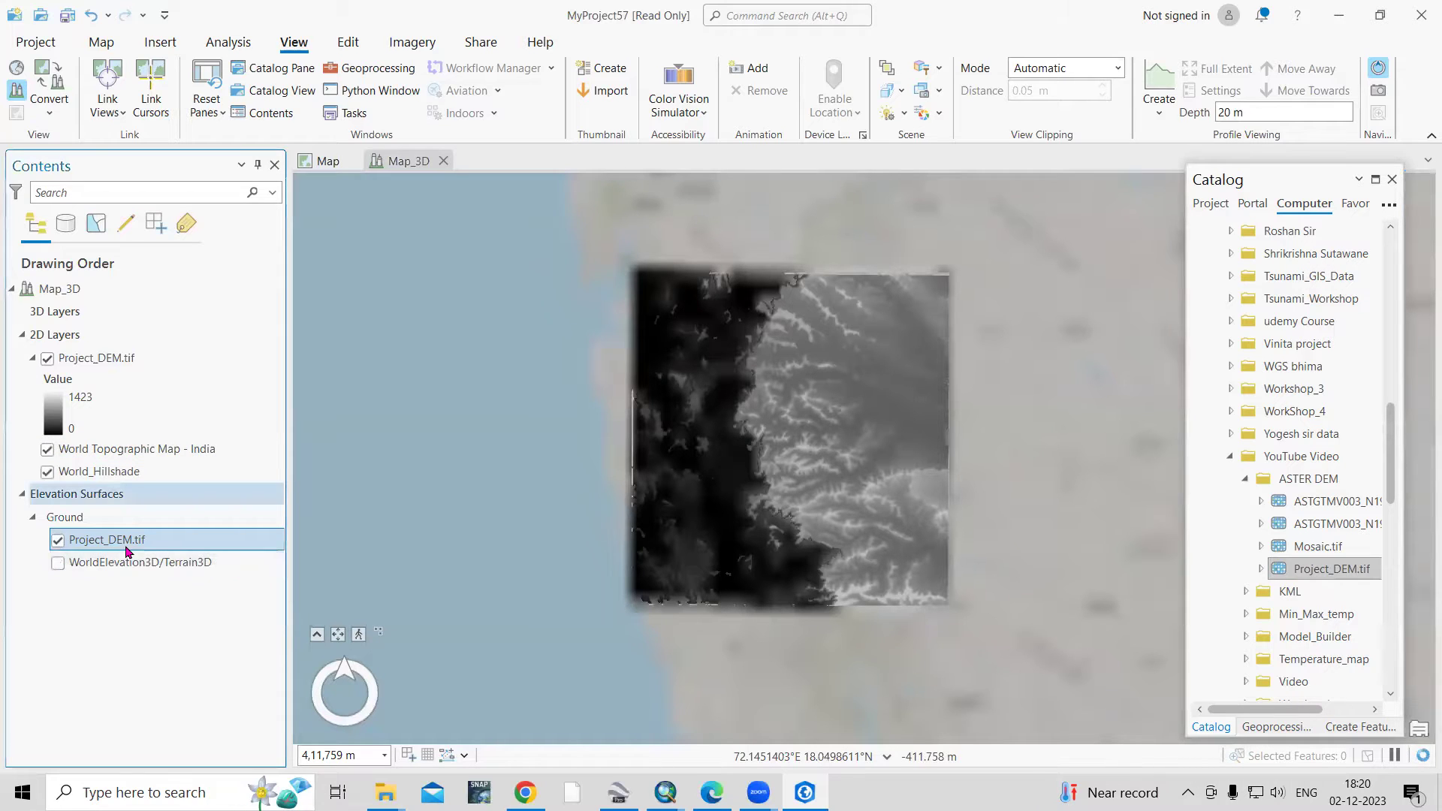
Apply the purple–cyan–green–red color scheme to Project_DEM.tif in its Symbology pane
{"action": "right_click", "coordinate": [95, 363]}
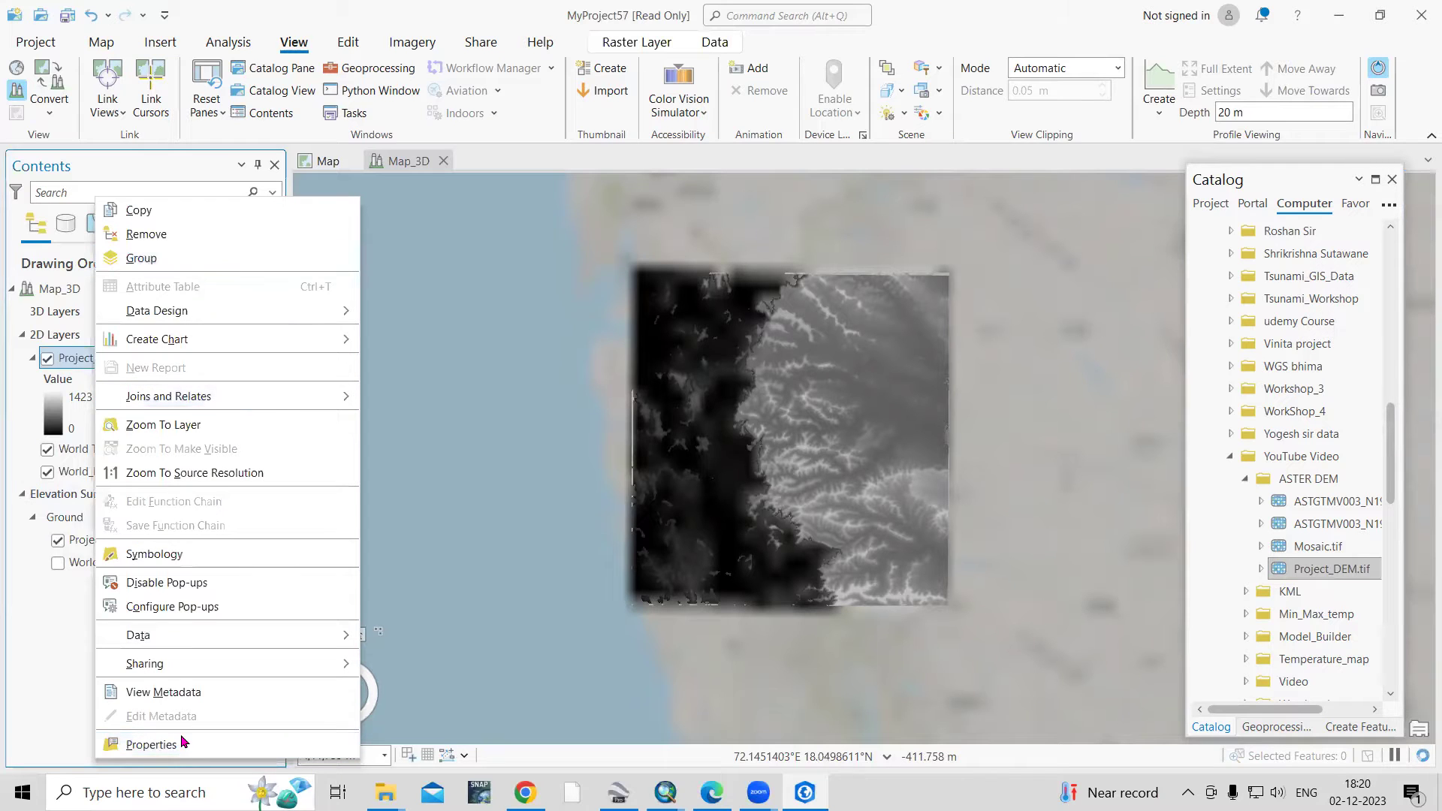
{"action": "left_click", "coordinate": [179, 556]}
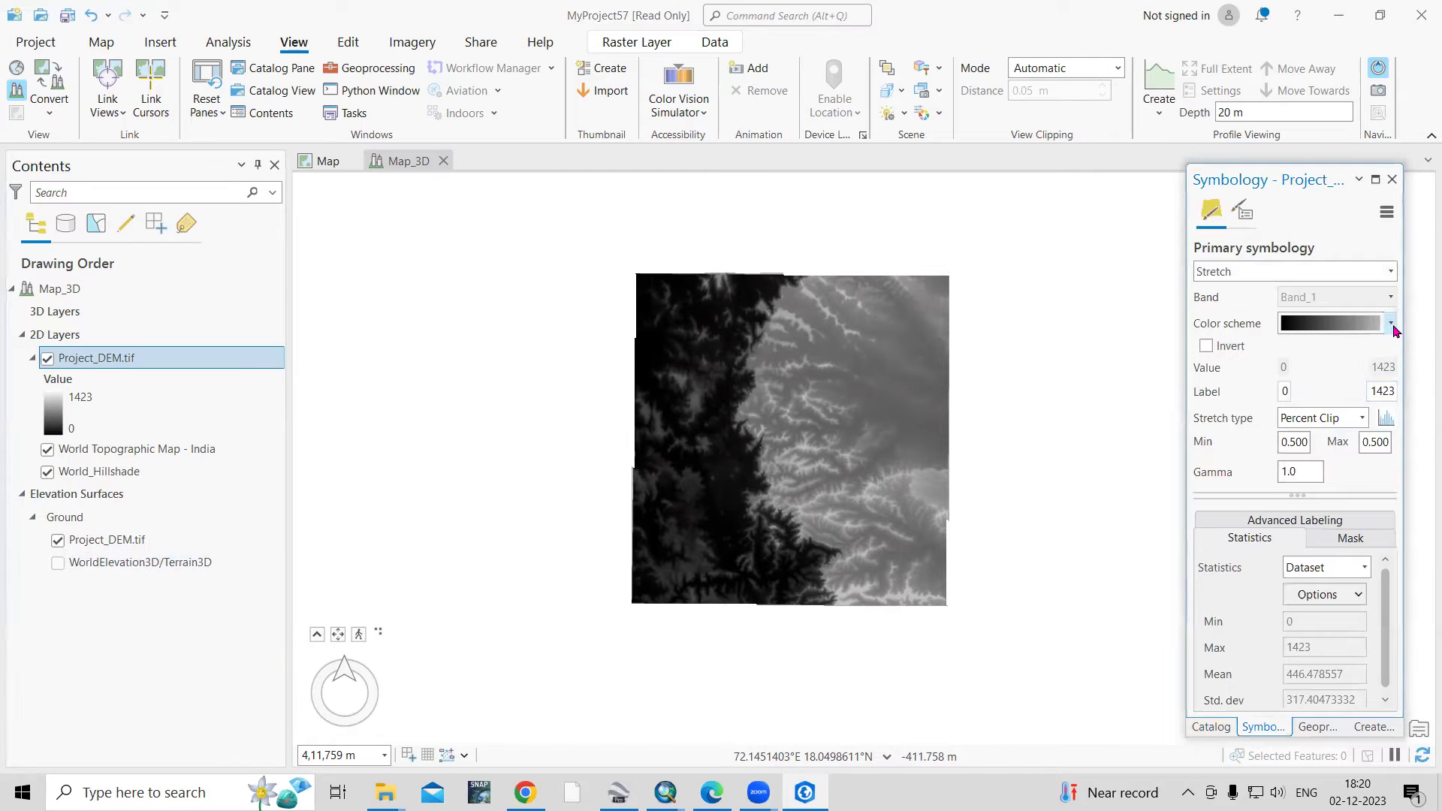
{"action": "left_click", "coordinate": [1391, 326]}
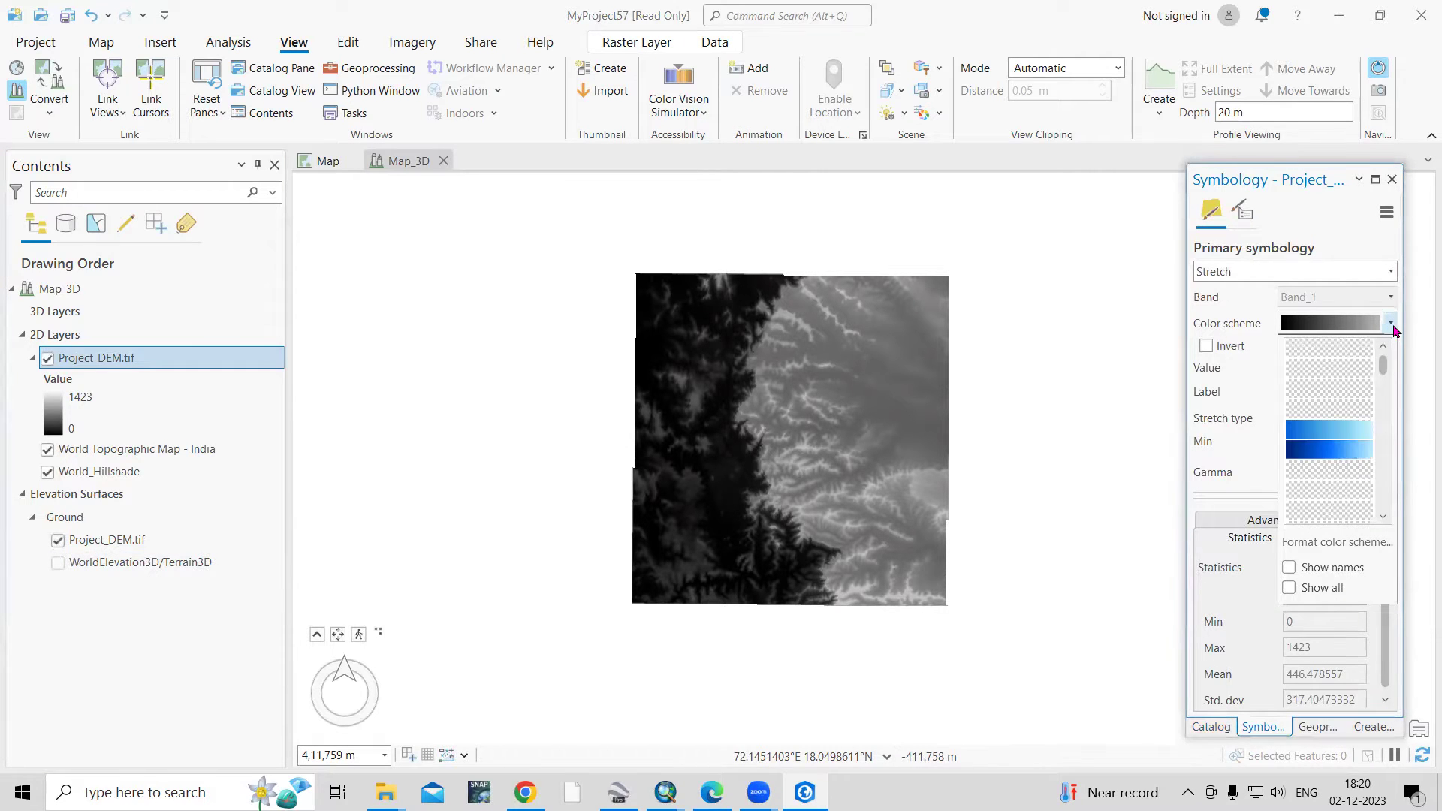
{"action": "left_click", "coordinate": [1327, 391]}
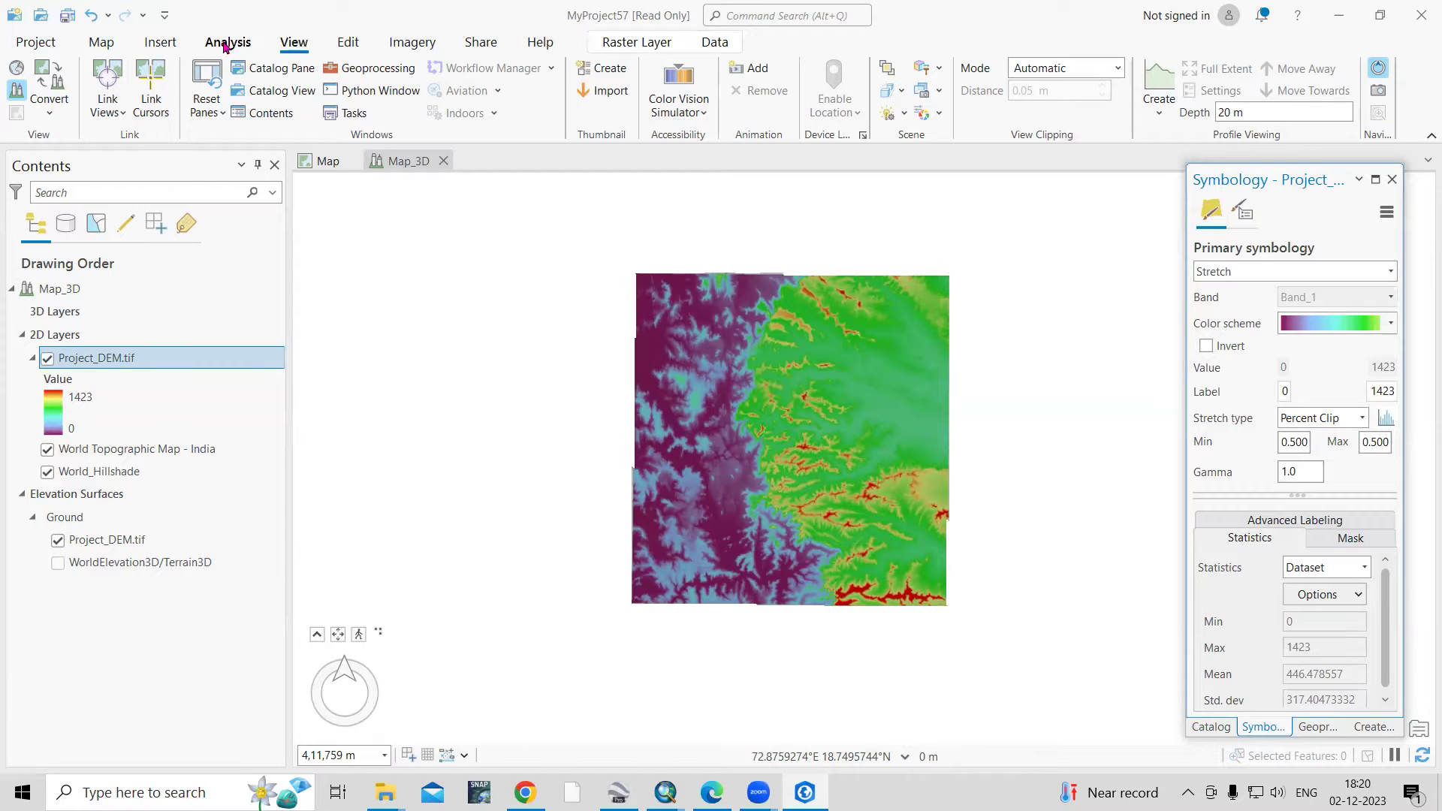
Launch Elevation Profile from the Analysis tab's Exploratory 3D Analysis tools
{"action": "left_click", "coordinate": [225, 46]}
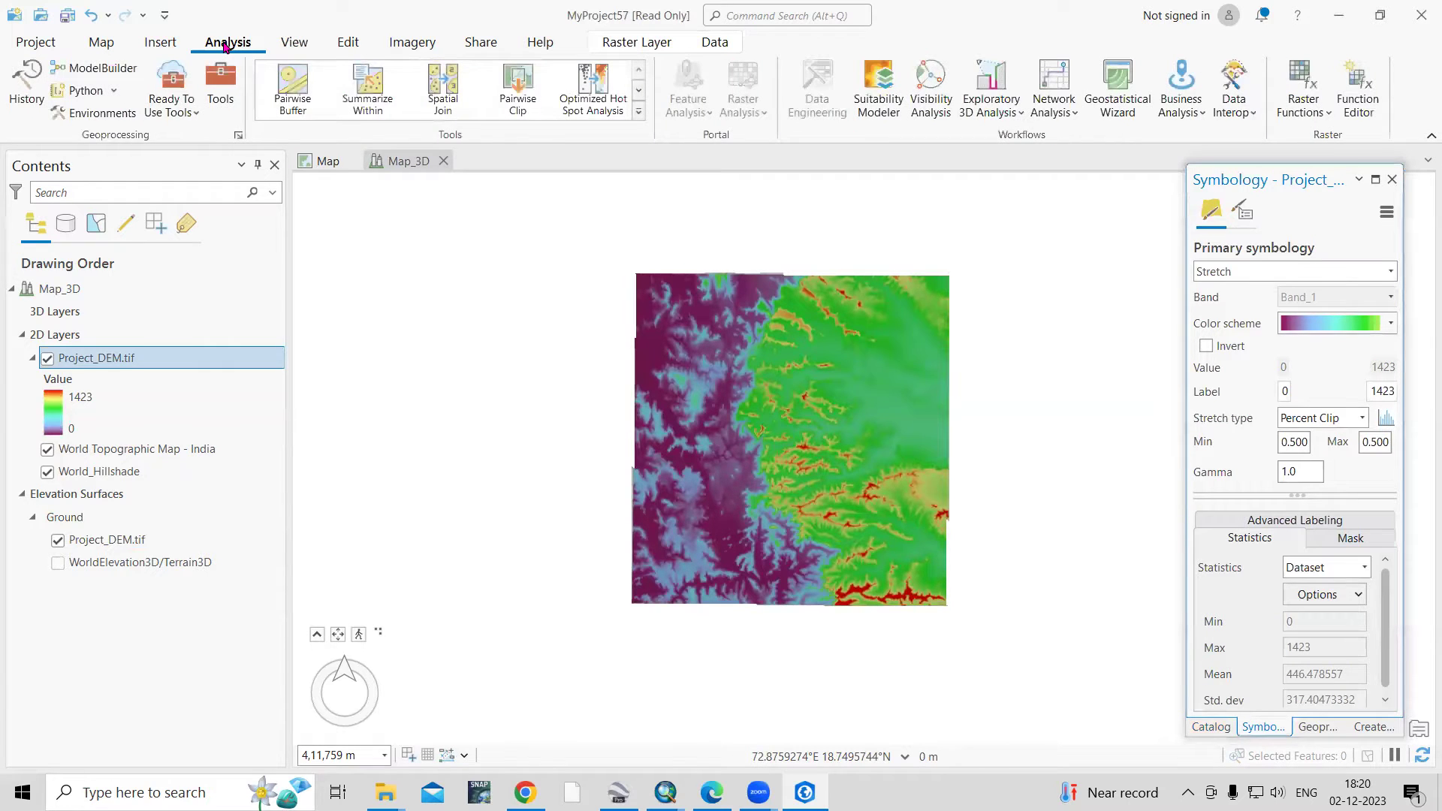
{"action": "left_click", "coordinate": [991, 115]}
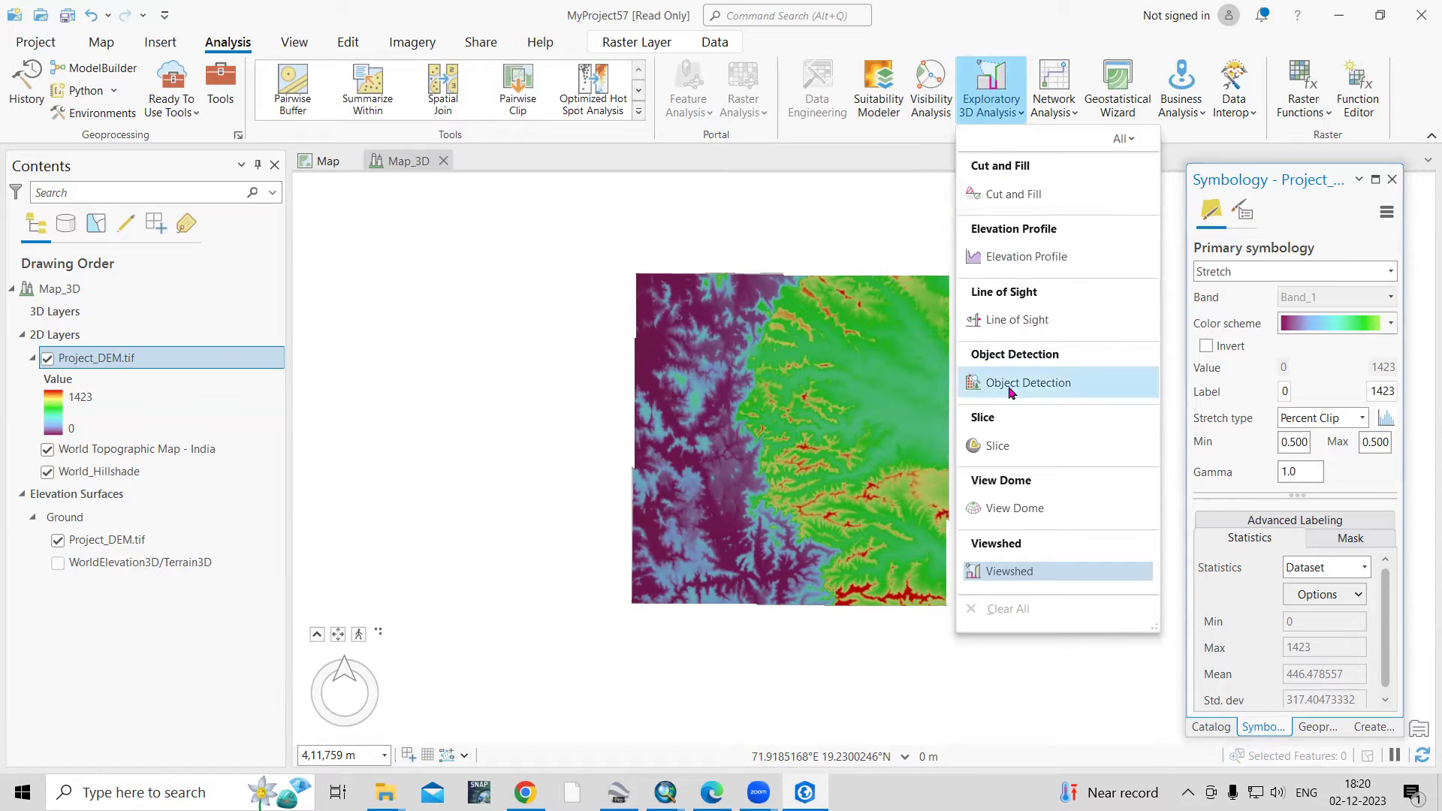
{"action": "left_click", "coordinate": [1036, 268]}
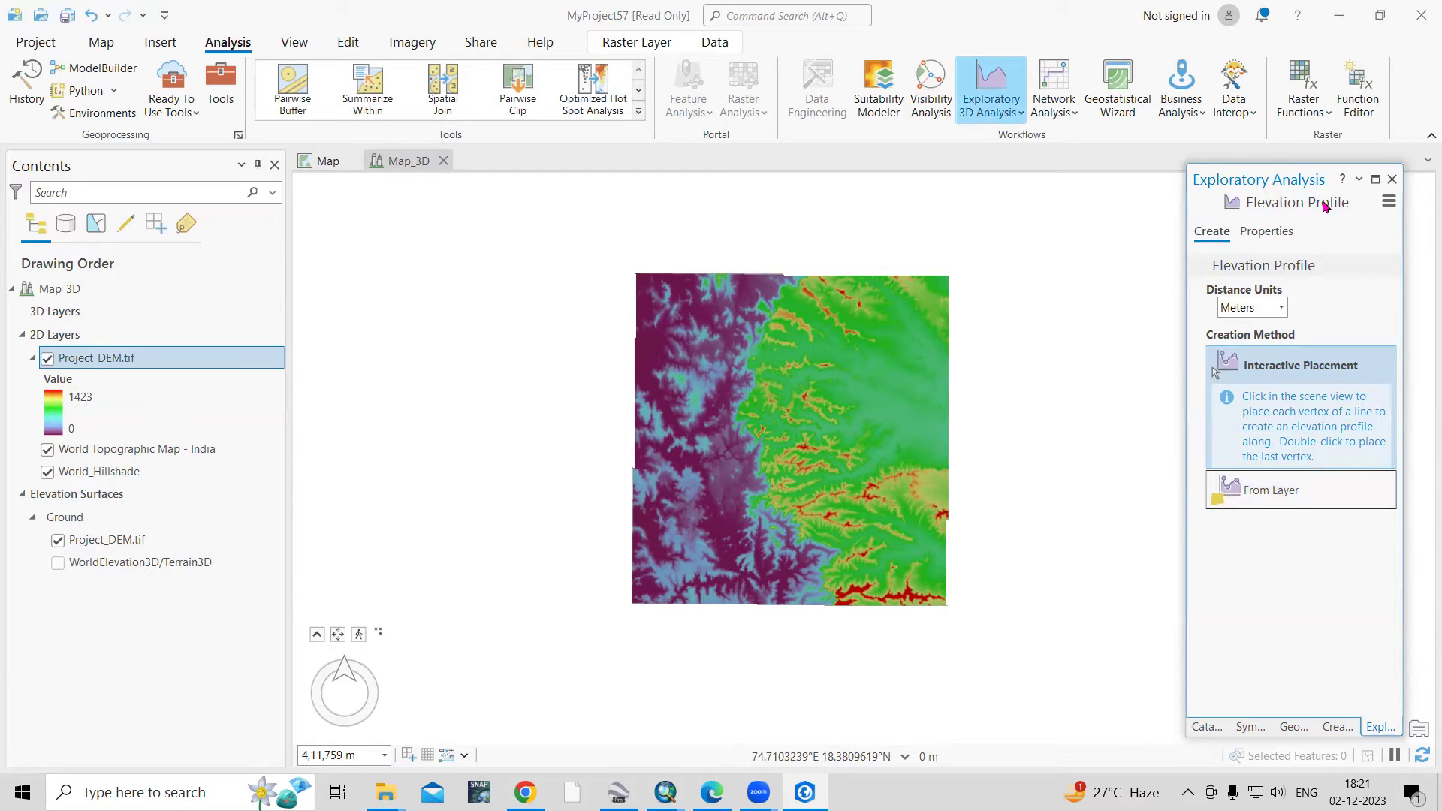
{"action": "left_click", "coordinate": [1281, 307]}
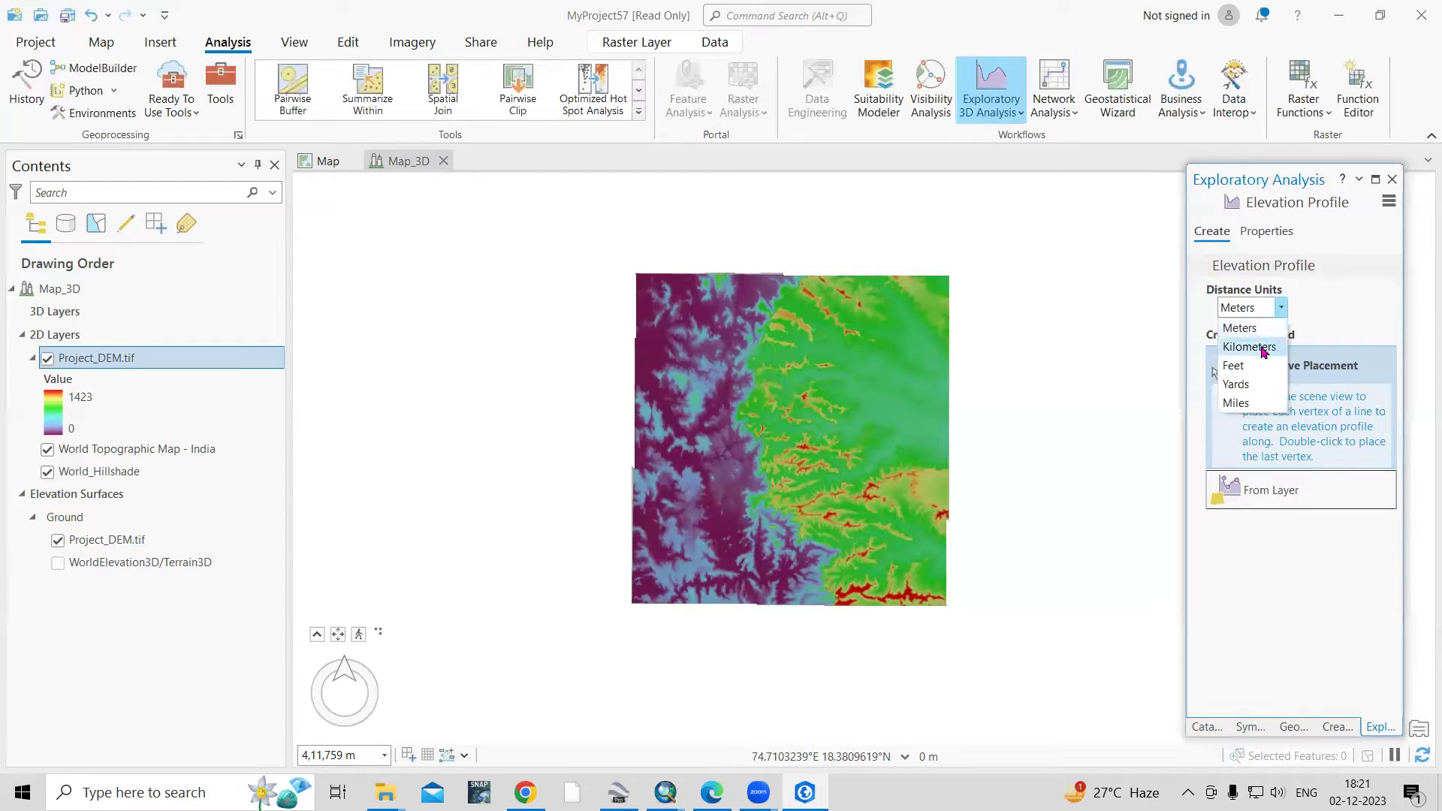
{"action": "key", "text": "Down"}
{"action": "key", "text": "Down"}
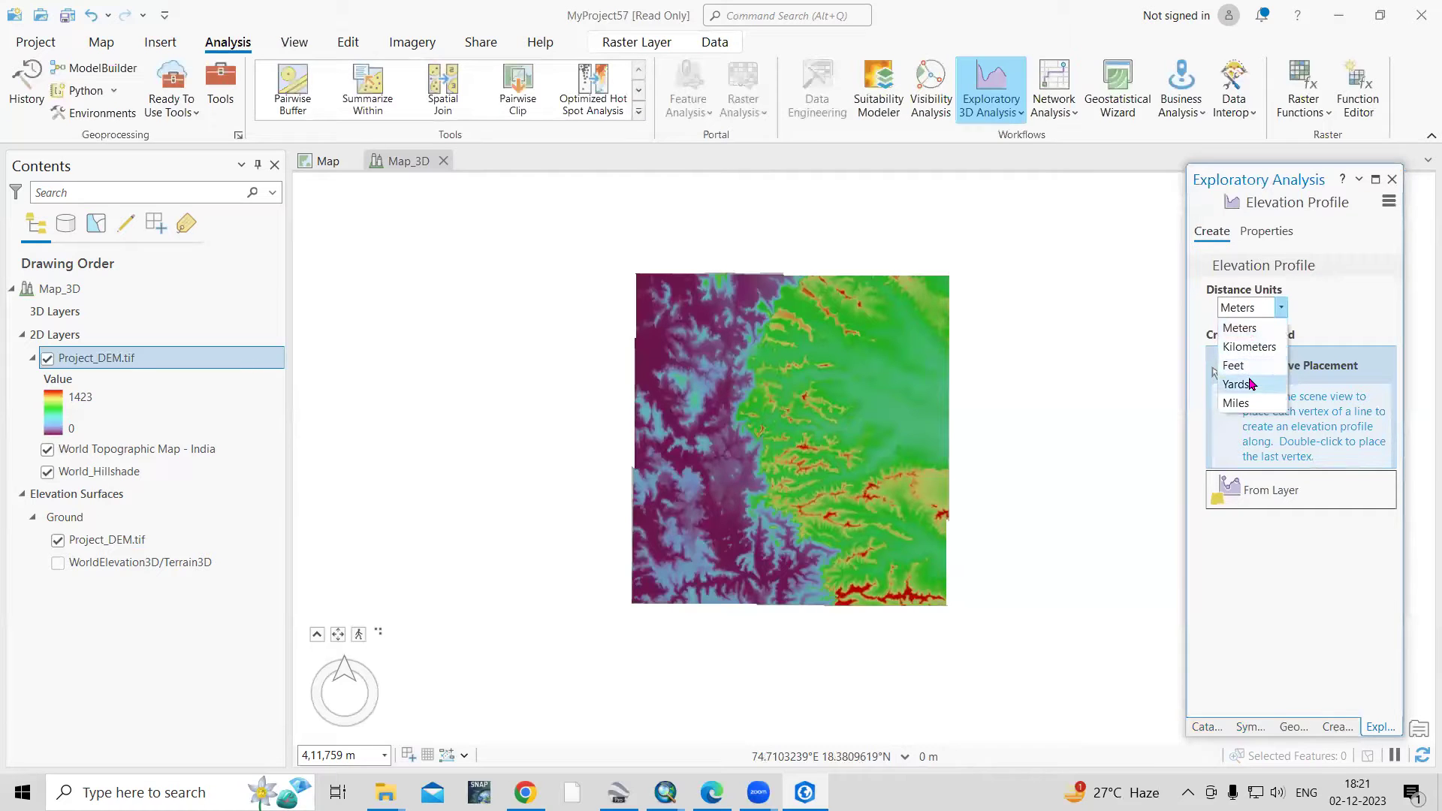
{"action": "left_click", "coordinate": [1307, 326]}
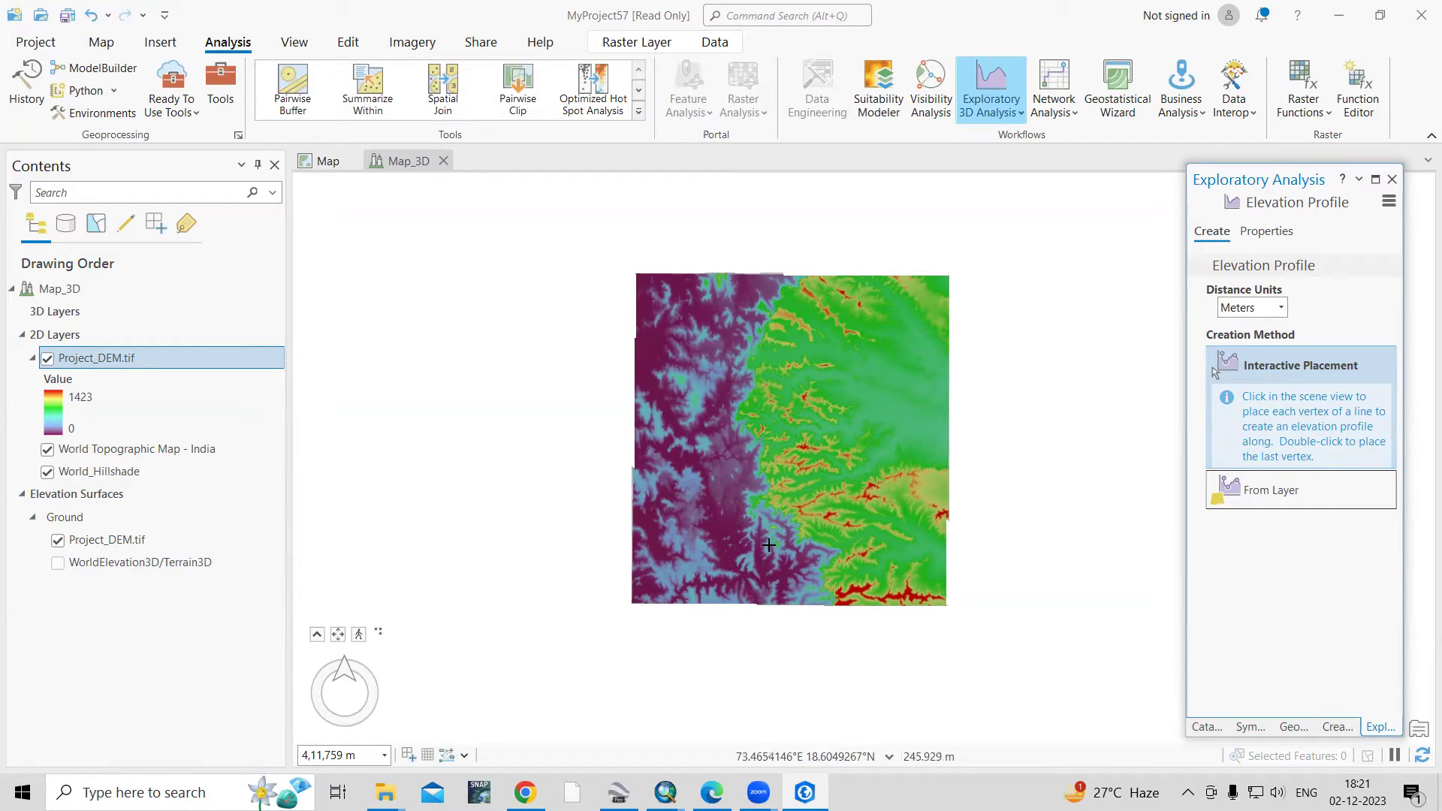
{"action": "left_click", "coordinate": [1269, 496]}
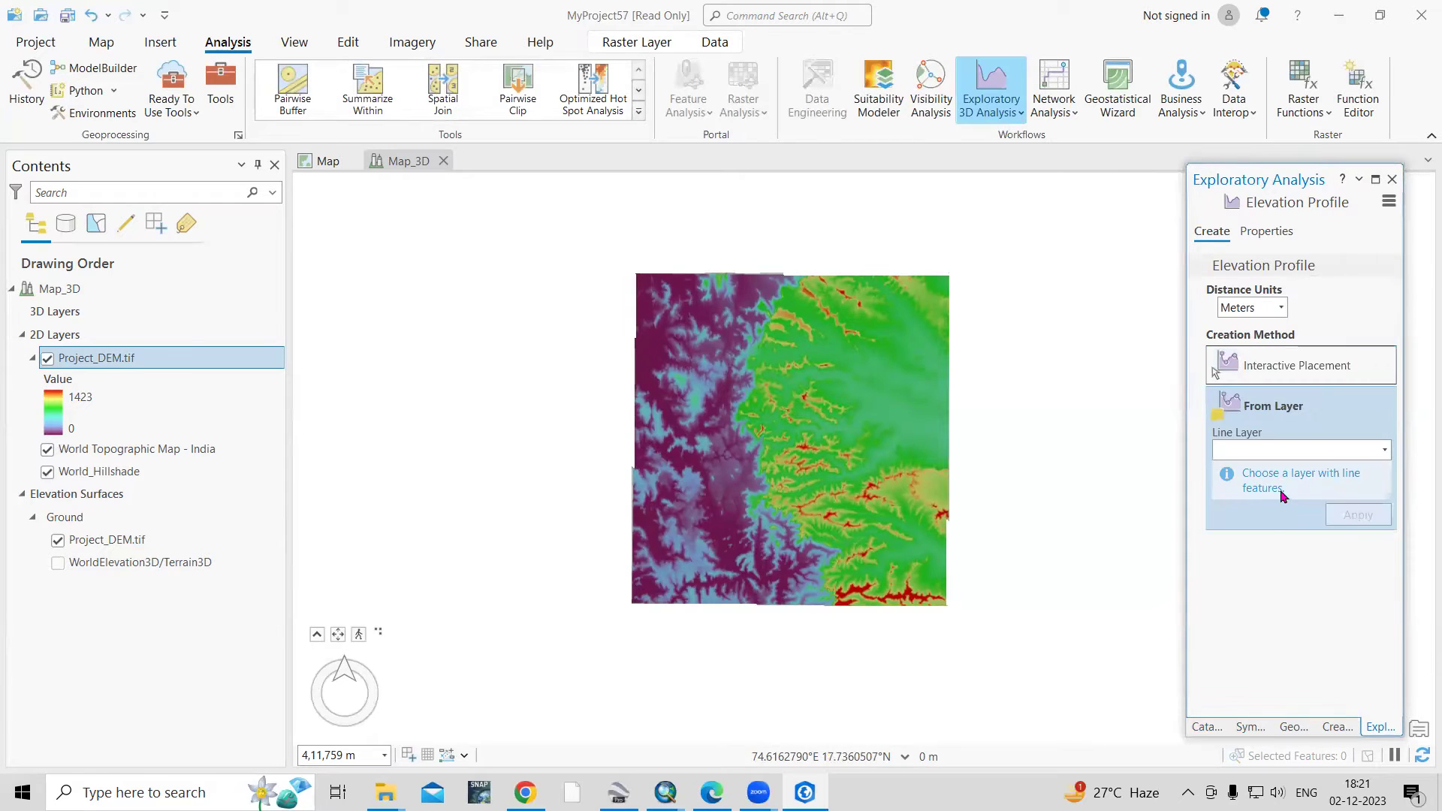
{"action": "left_click", "coordinate": [1380, 455]}
{"action": "left_click", "coordinate": [1322, 652]}
{"action": "left_click", "coordinate": [1316, 371]}
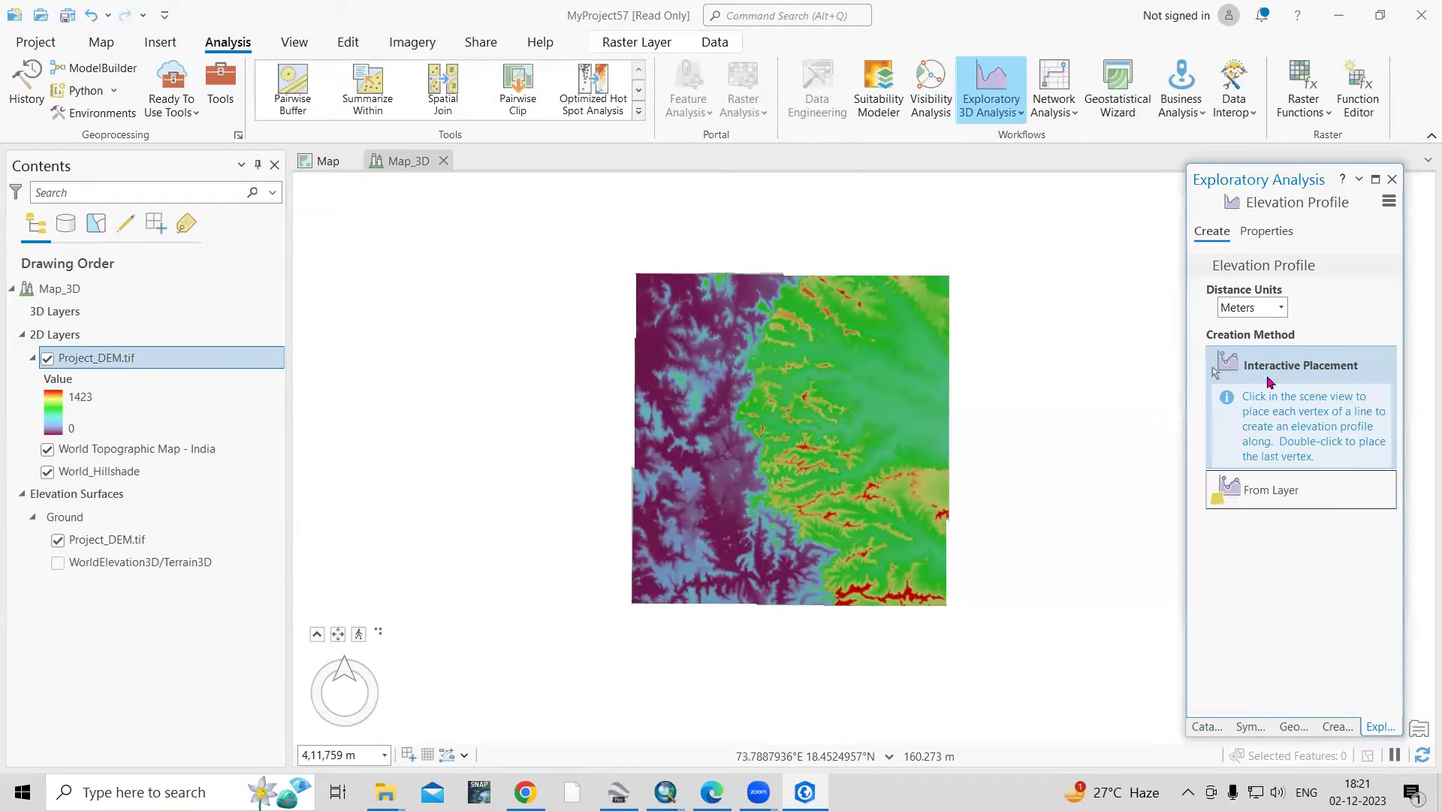
{"action": "left_click", "coordinate": [765, 309]}
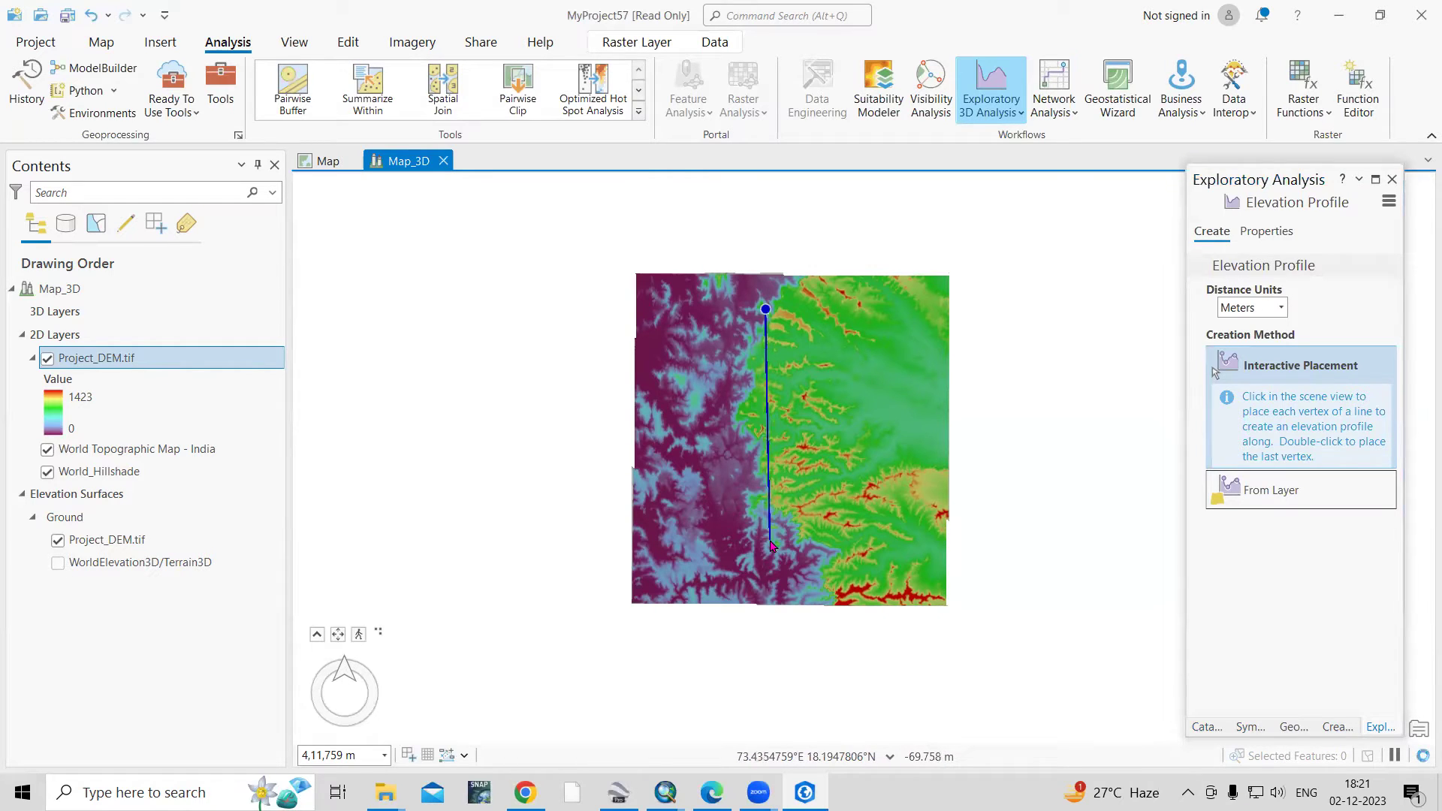
Finish the north–south profile line, float the analysis pane, and enlarge the elevation chart
{"action": "double_click", "coordinate": [769, 541]}
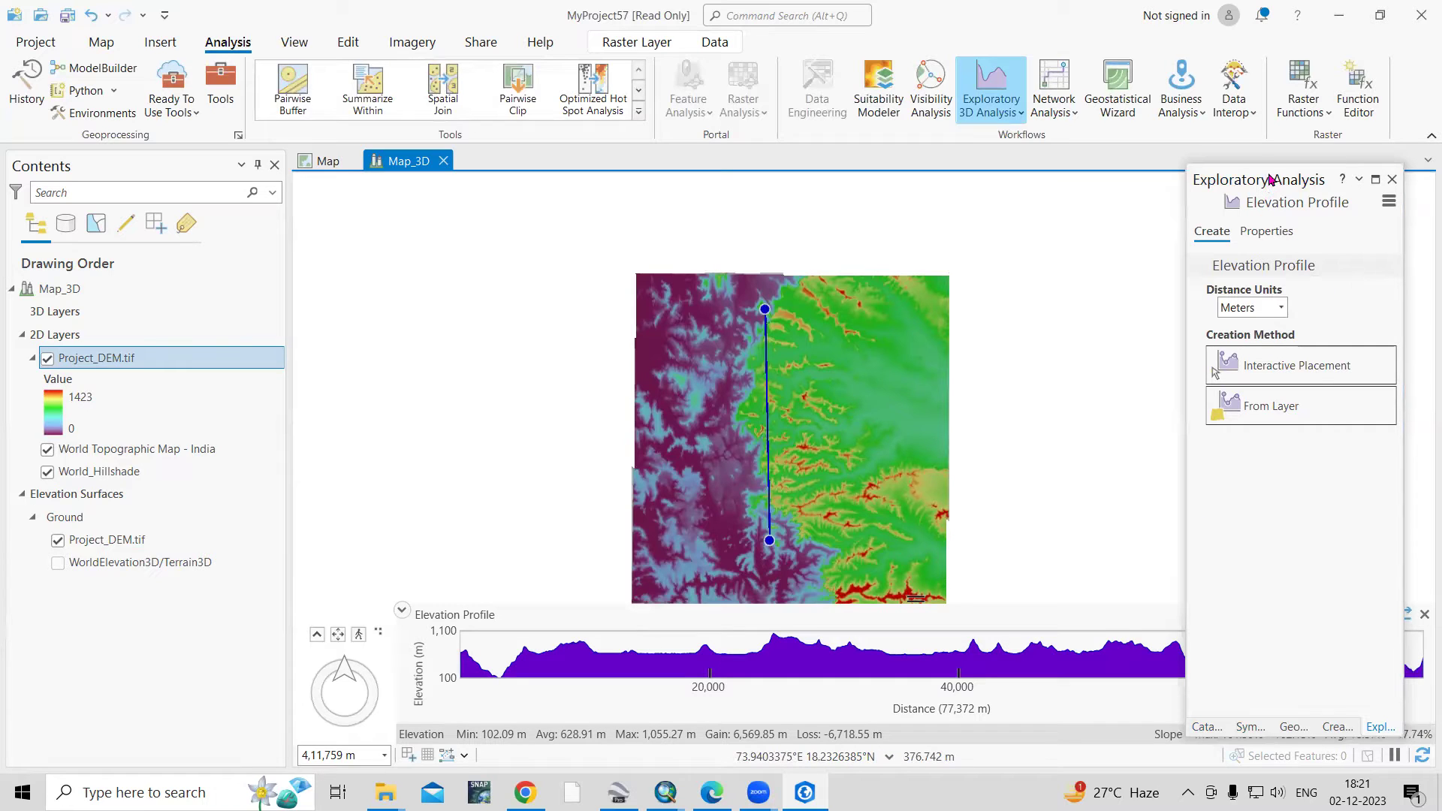
{"action": "mouse_move", "coordinate": [1272, 171]}
{"action": "left_mouse_down"}
{"action": "mouse_move", "coordinate": [1290, 42]}
{"action": "mouse_move", "coordinate": [1291, 255]}
{"action": "mouse_move", "coordinate": [1287, 157]}
{"action": "left_mouse_up"}
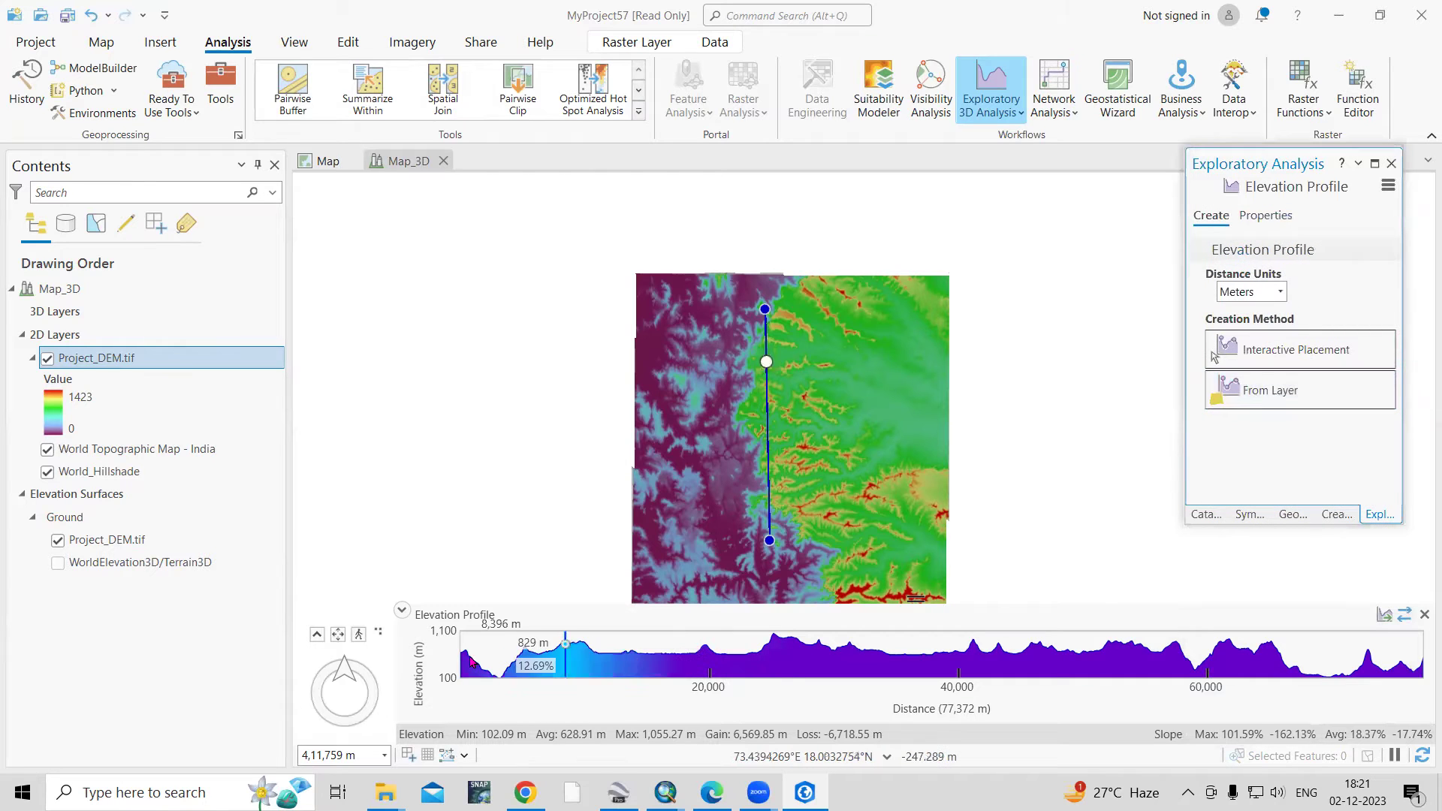
{"action": "left_click_drag", "start_coordinate": [811, 603], "coordinate": [810, 518]}
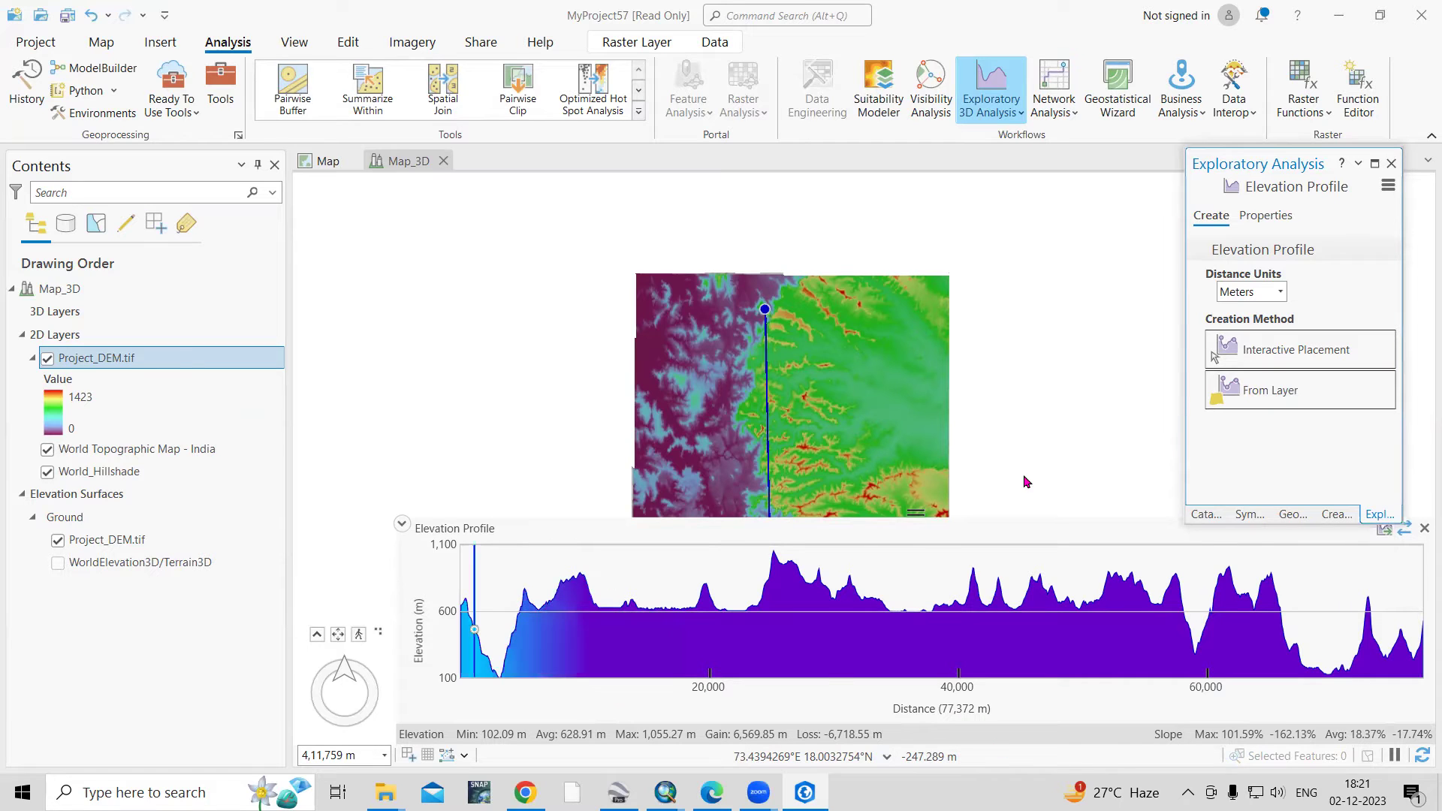
Switch the profile's distance units to Kilometers and move the floating pane up and left
{"action": "left_click", "coordinate": [1280, 292]}
{"action": "left_click", "coordinate": [1252, 332]}
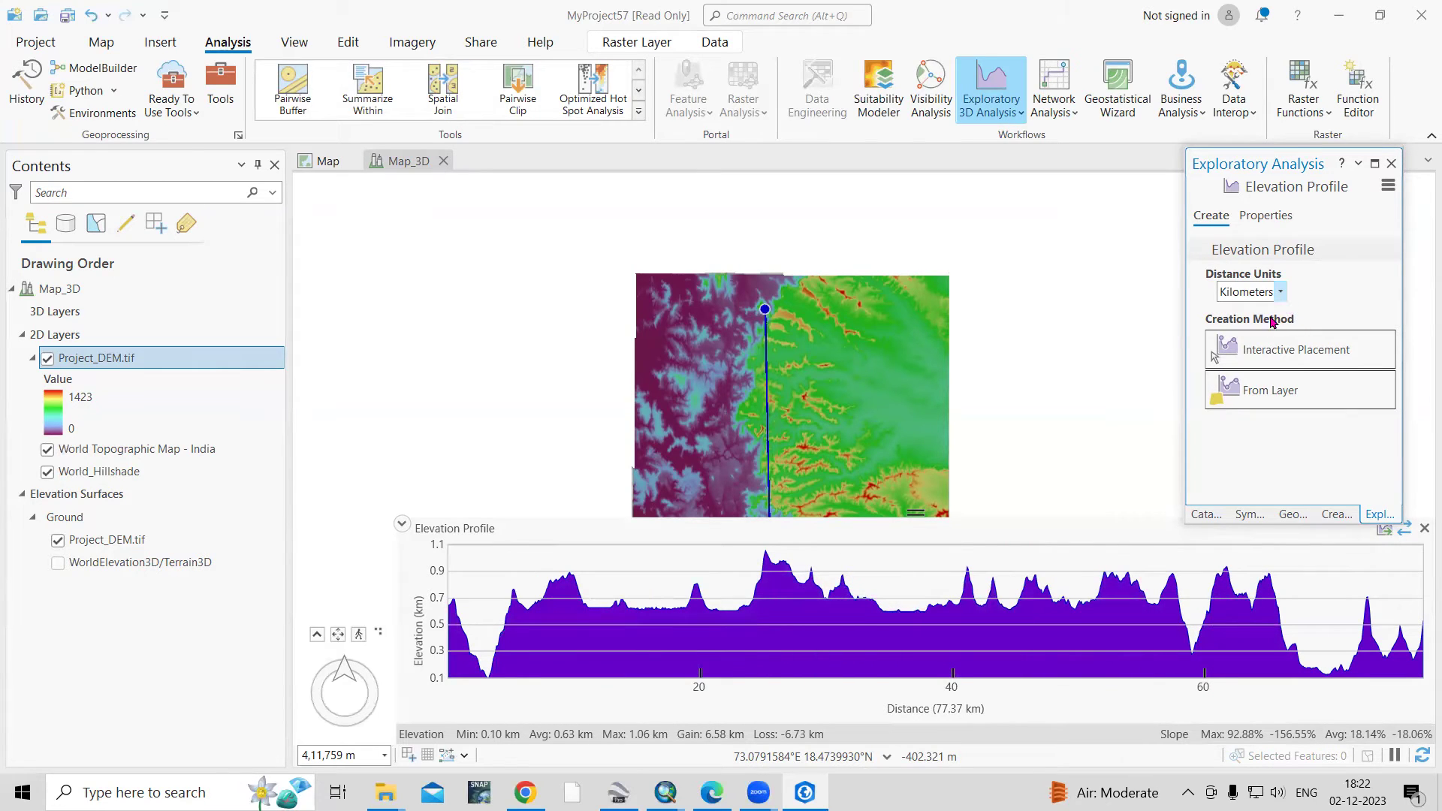
{"action": "left_click_drag", "start_coordinate": [1276, 163], "coordinate": [1166, 88]}
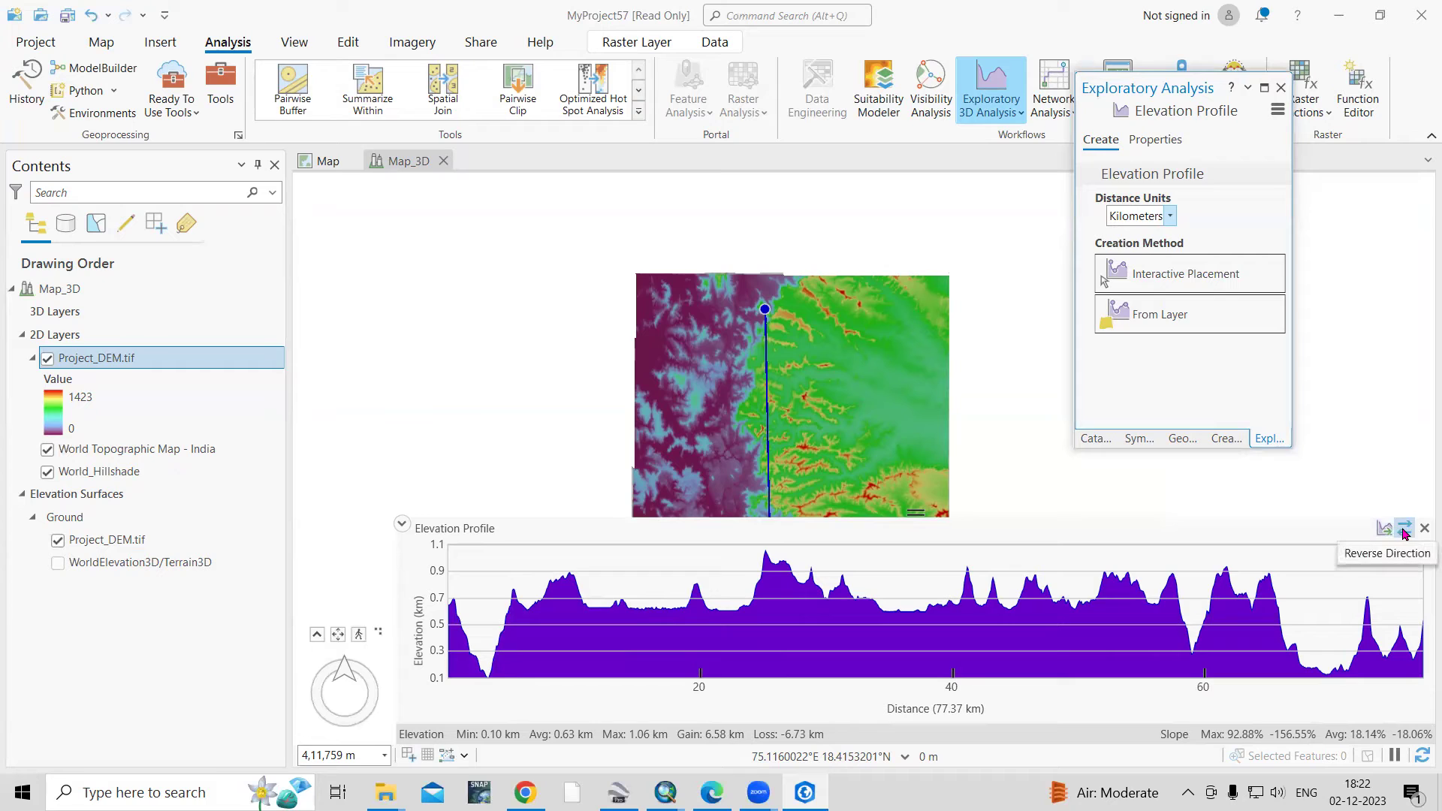
{"action": "left_click", "coordinate": [1404, 530]}
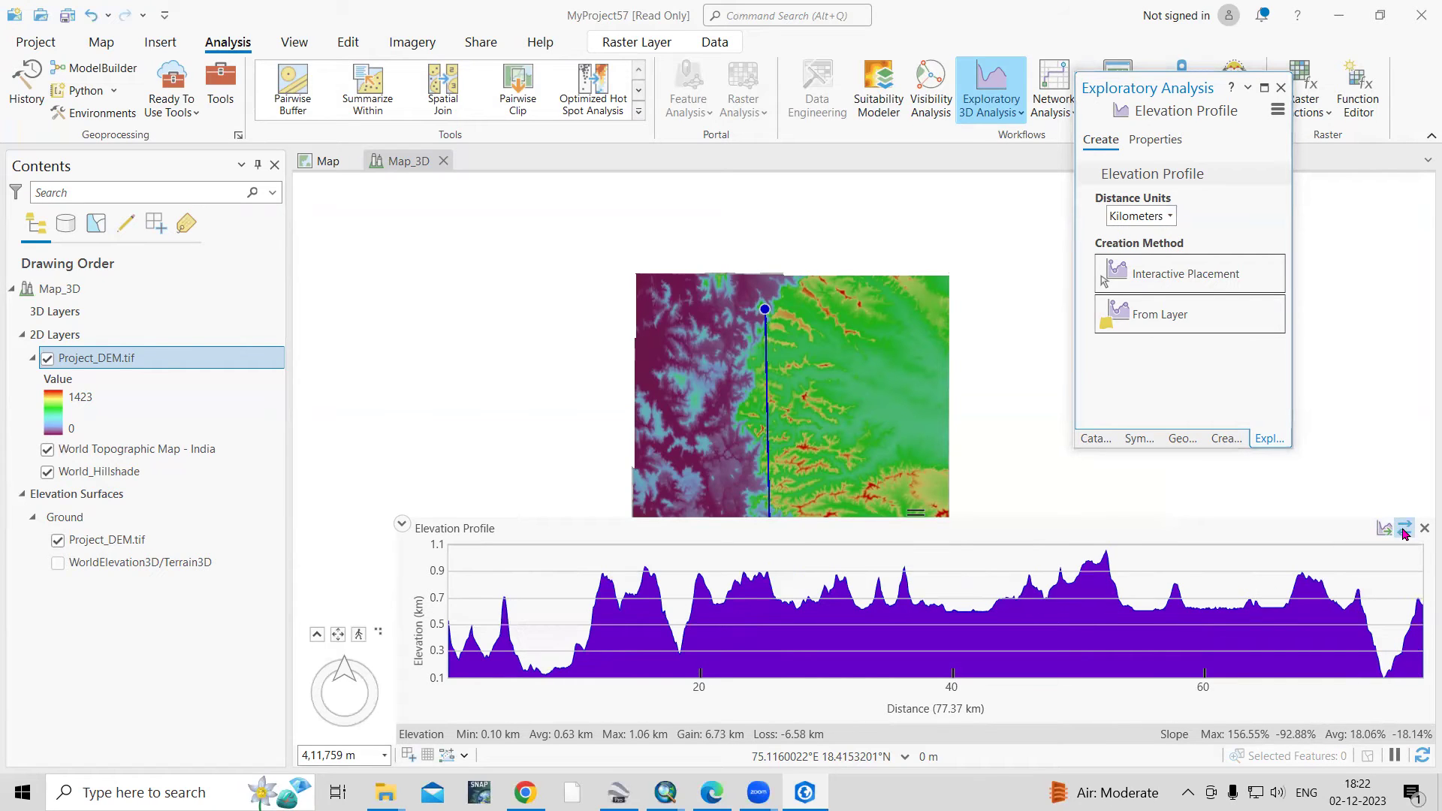
{"action": "left_click", "coordinate": [1404, 530]}
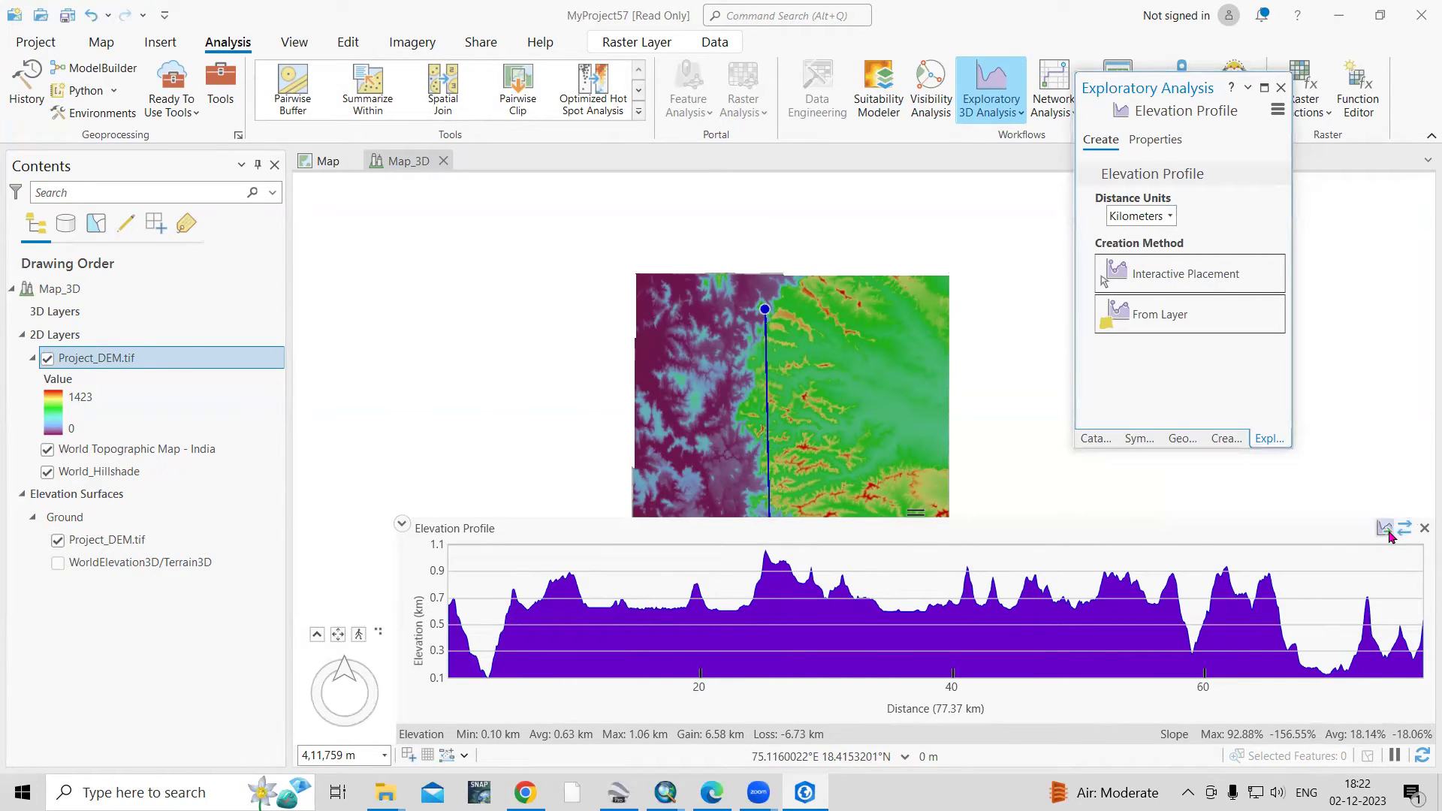
{"action": "left_click", "coordinate": [1387, 532]}
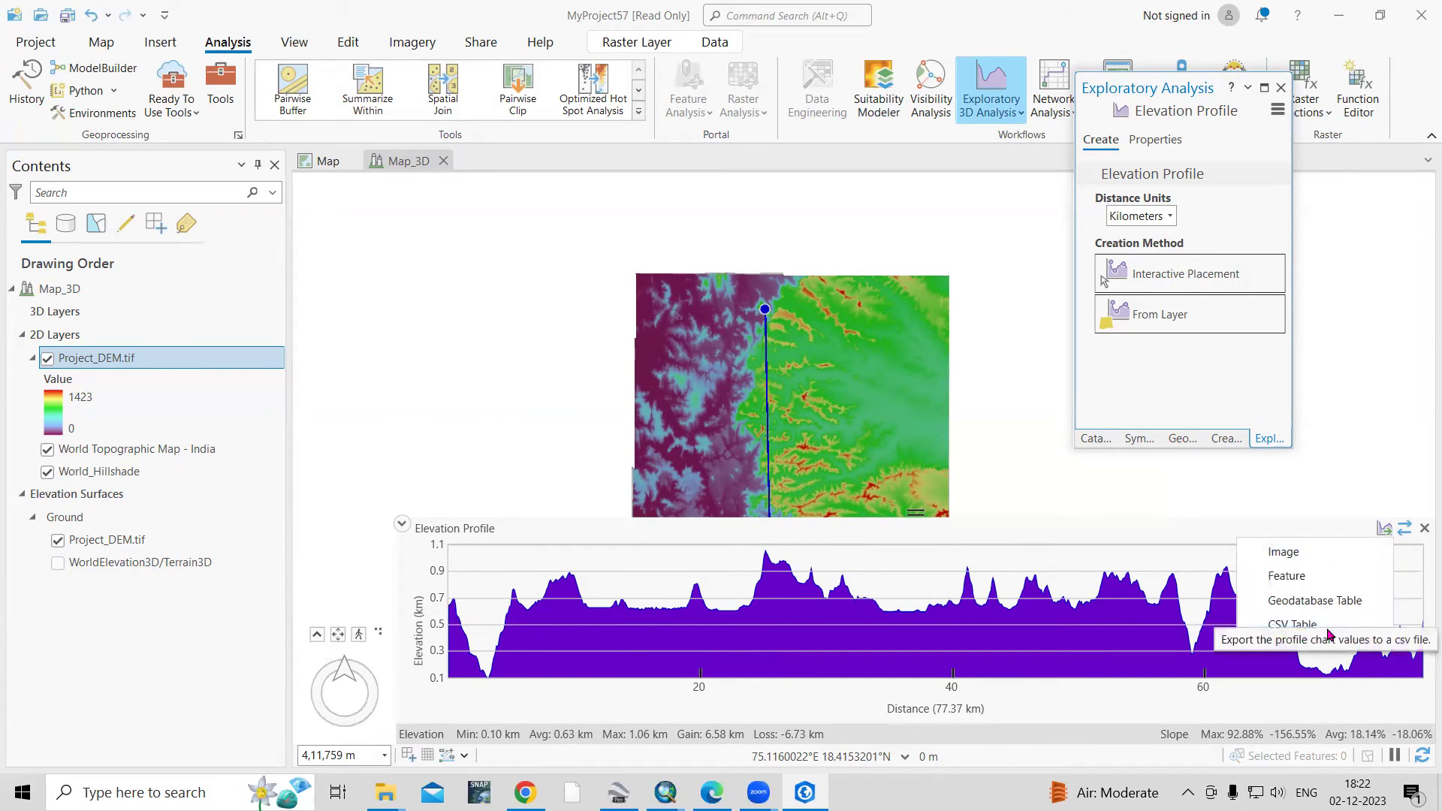
{"action": "left_click", "coordinate": [1136, 537]}
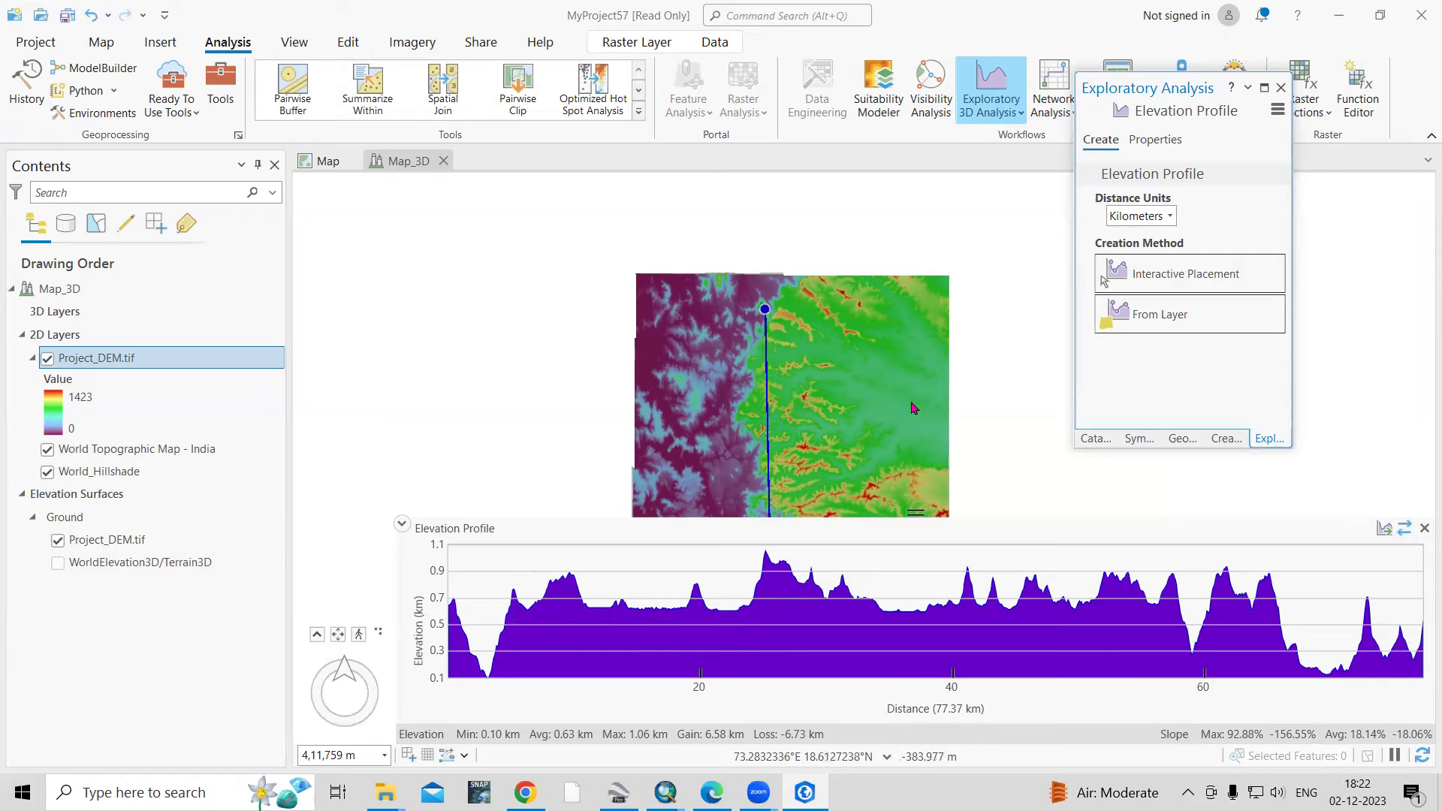
{"action": "left_click", "coordinate": [1154, 274]}
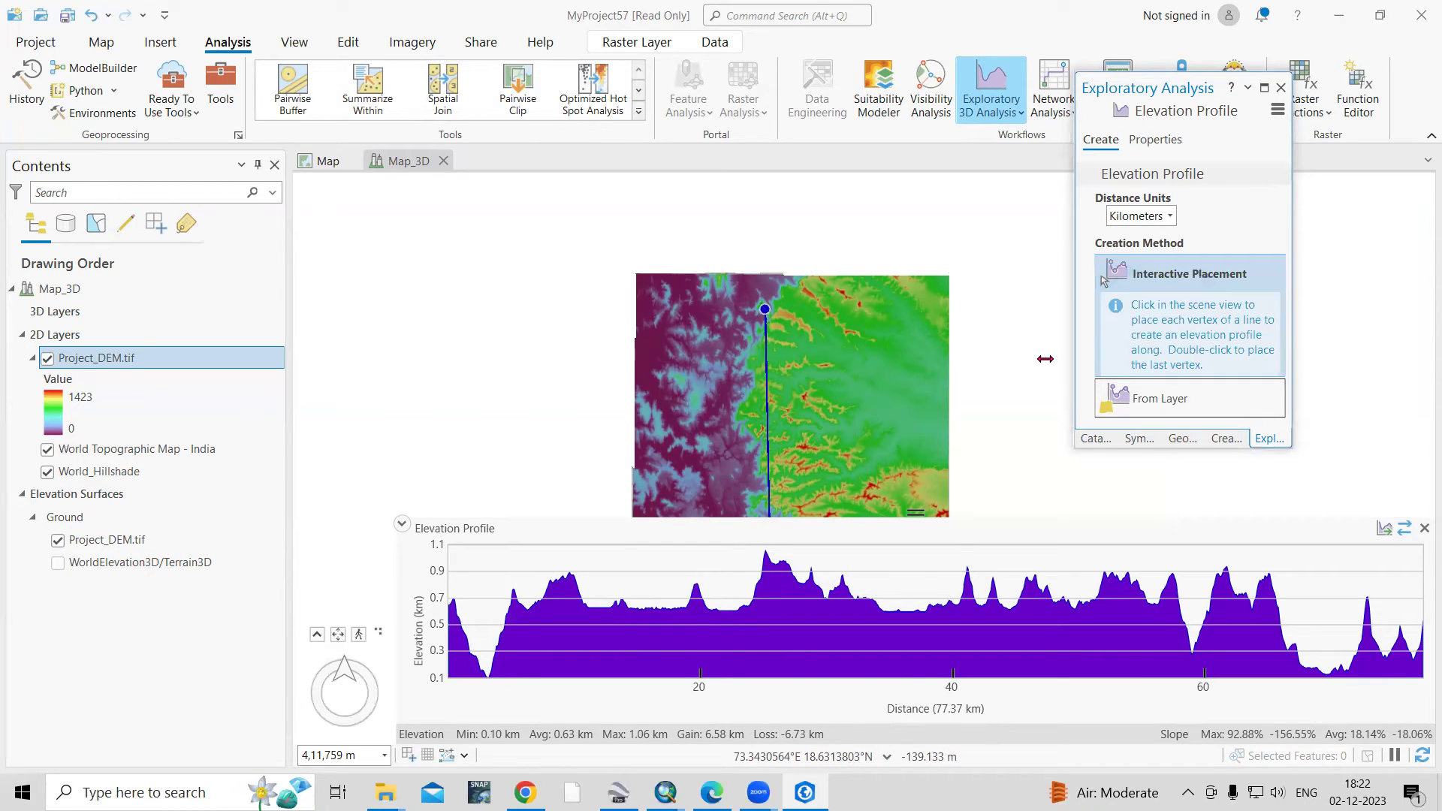
Draw a 48.39 km east–west profile line from the DEM centre eastward
{"action": "left_click", "coordinate": [784, 401]}
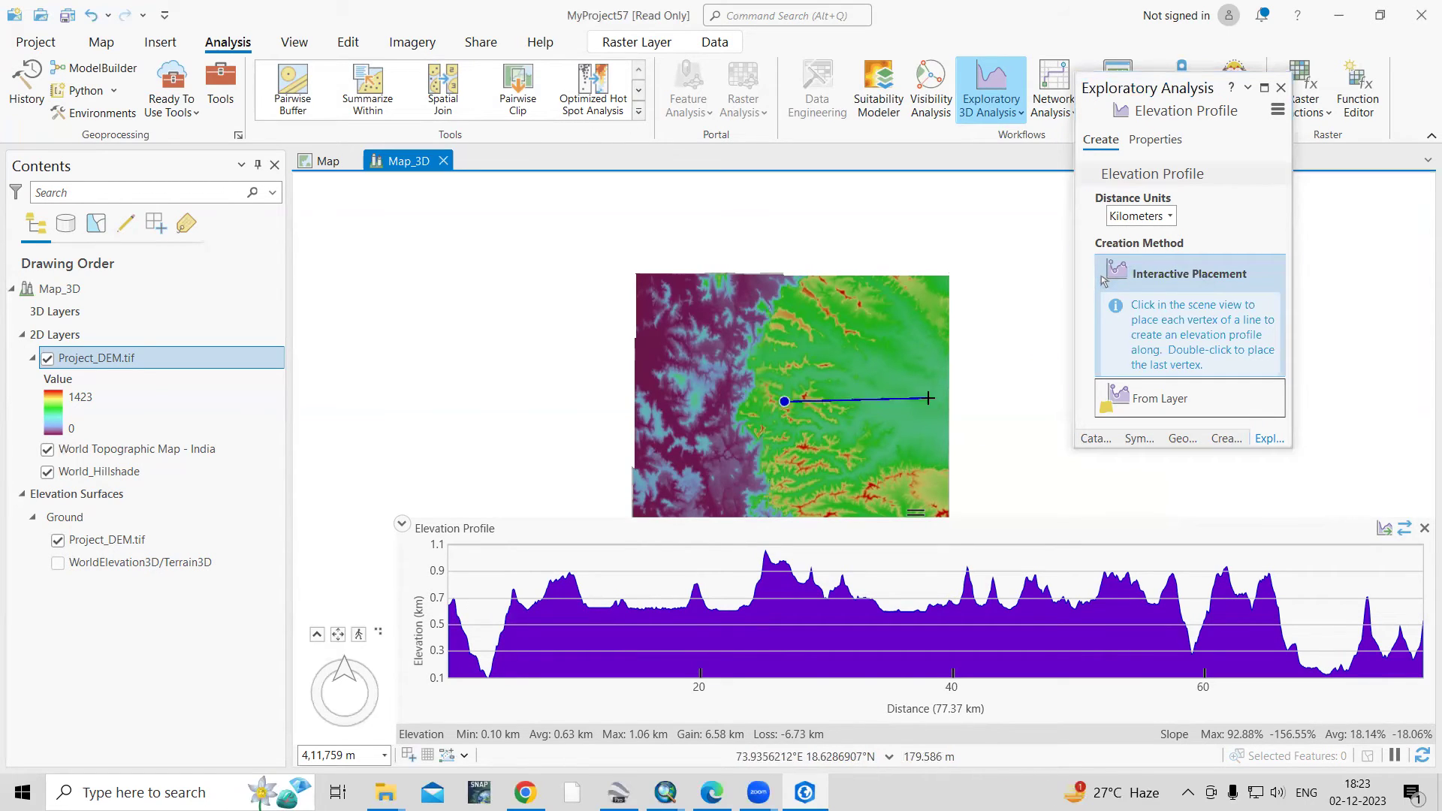
{"action": "double_click", "coordinate": [928, 398]}
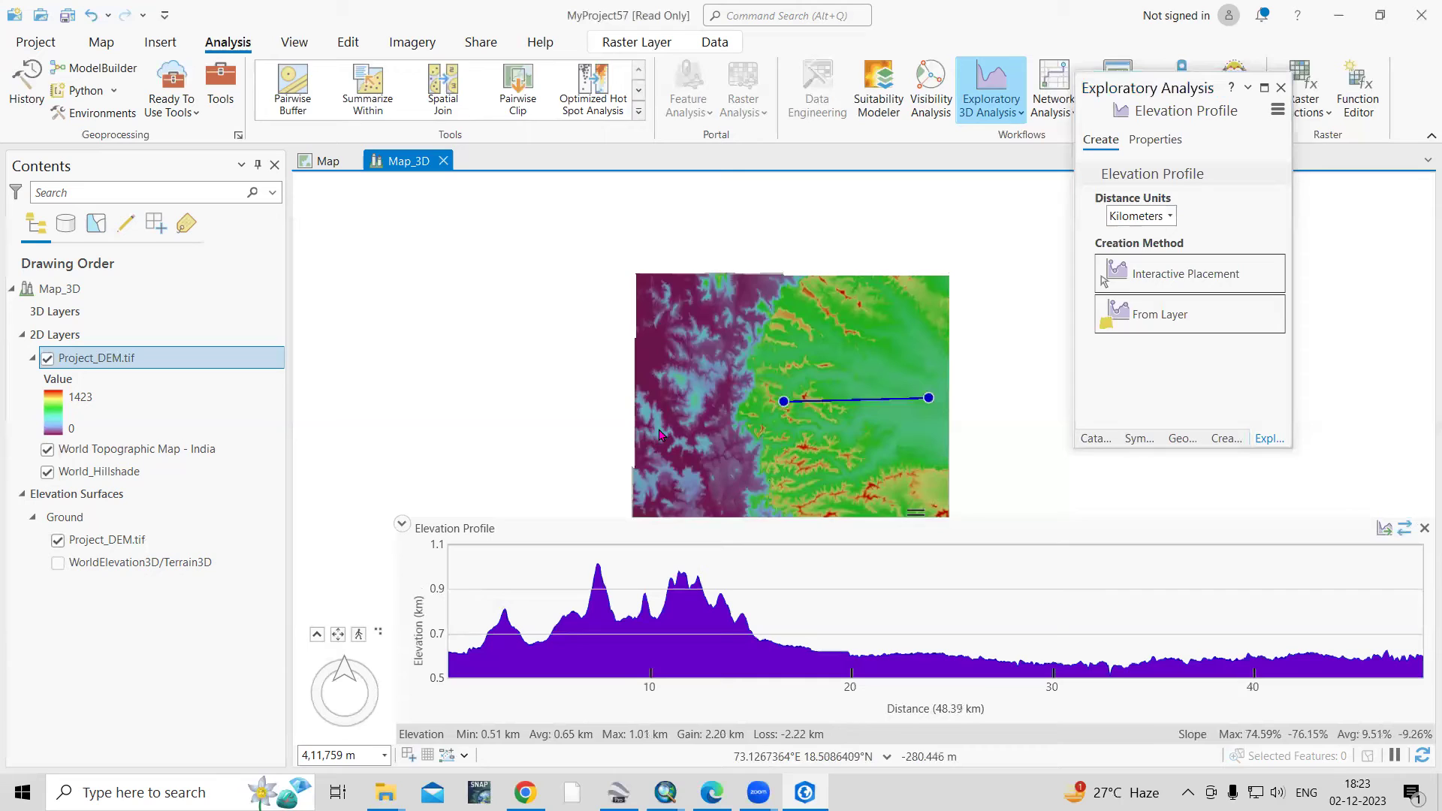
{"action": "left_click", "coordinate": [1148, 276]}
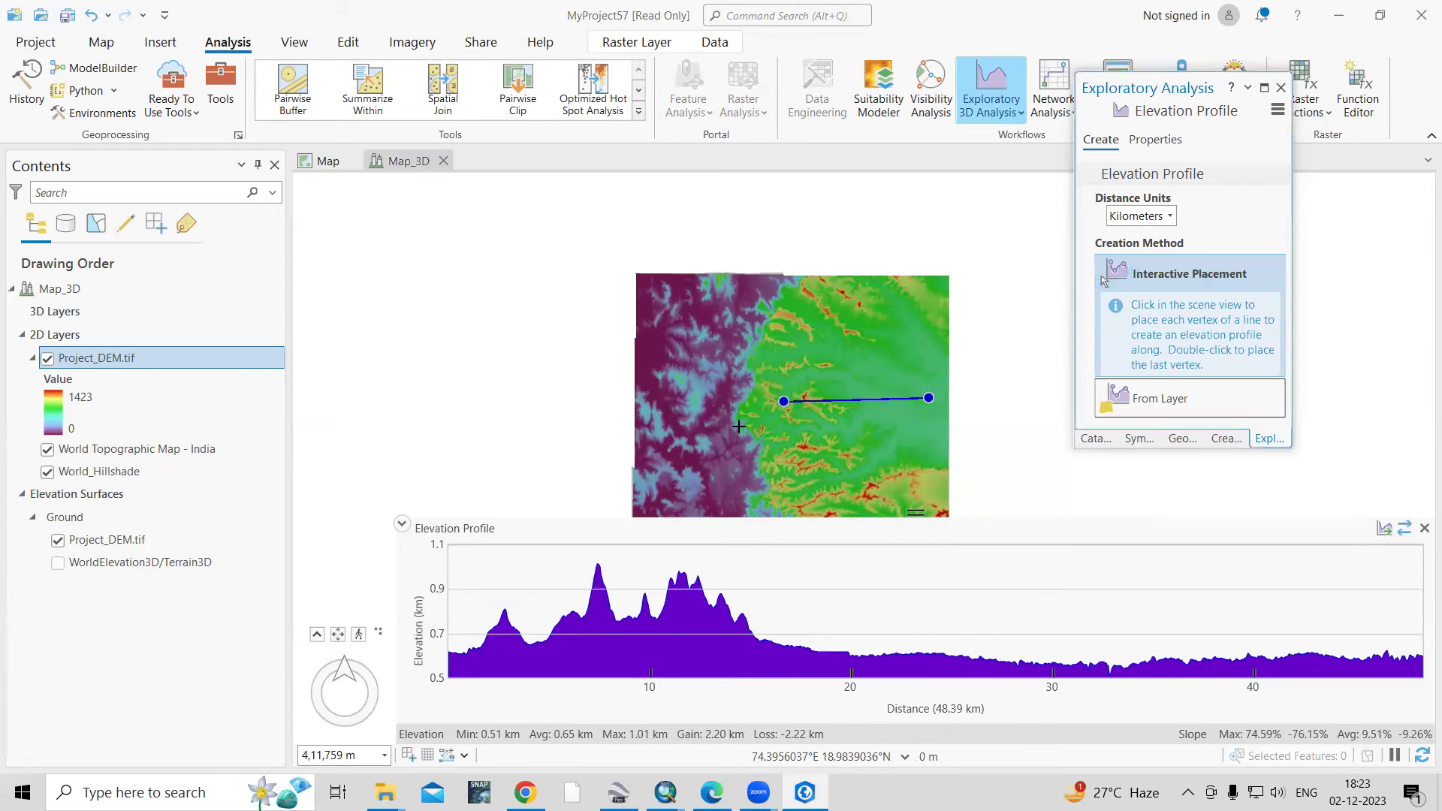
Draw a new 89.28 km profile line from the DEM's western edge to near its east side
{"action": "left_click", "coordinate": [647, 439]}
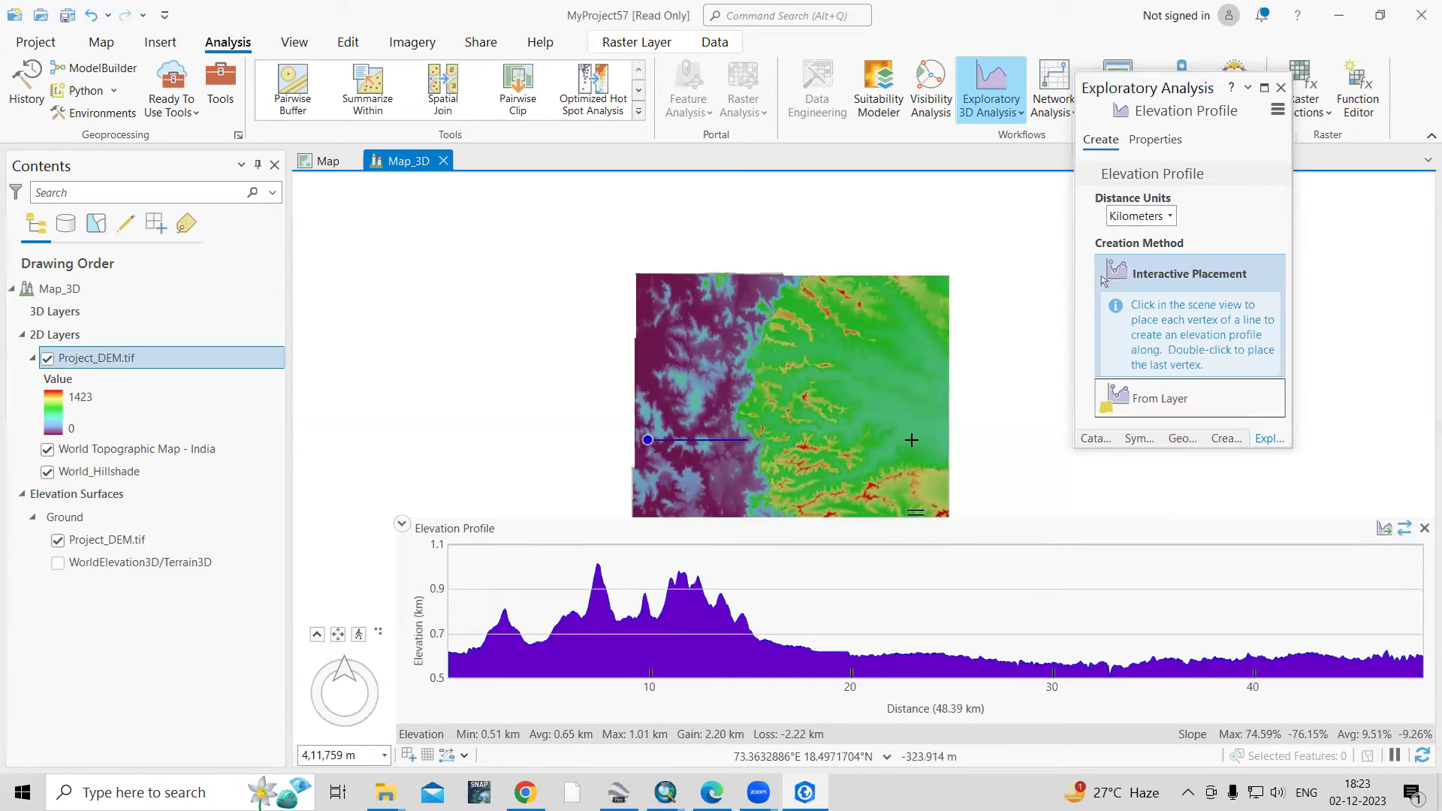
{"action": "double_click", "coordinate": [914, 441]}
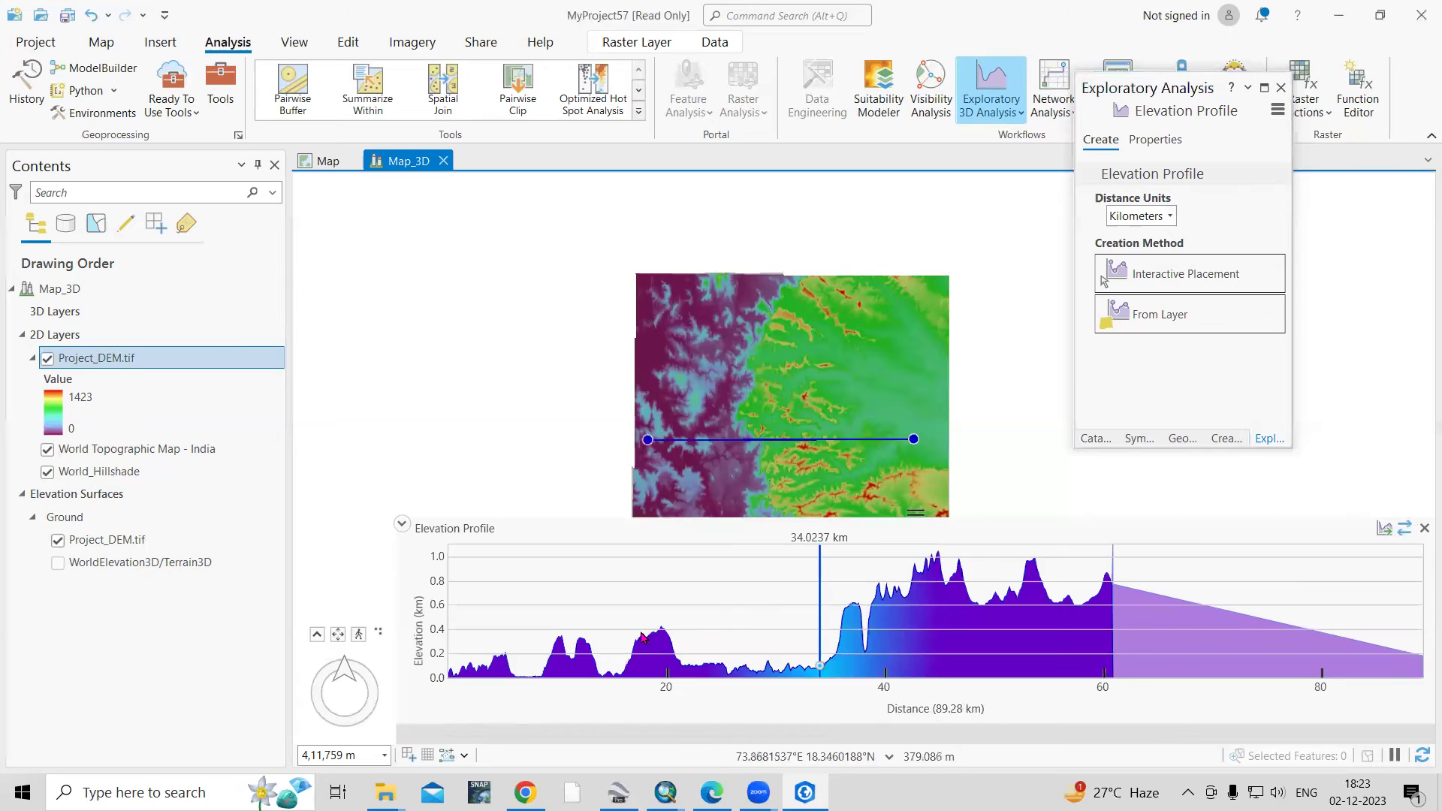